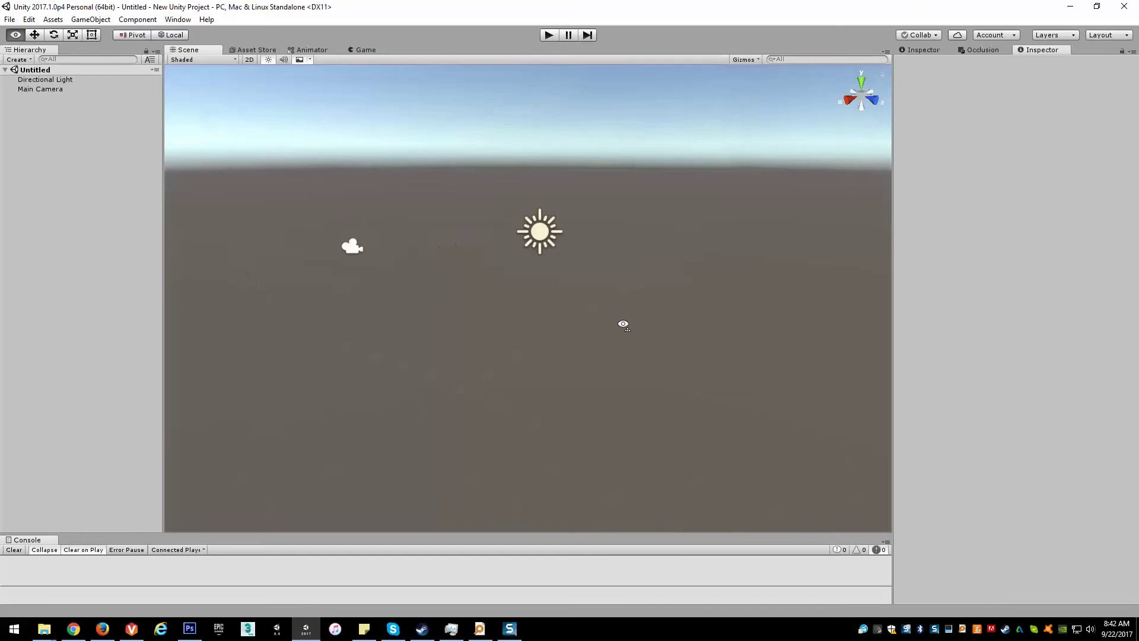
Add a cube to the scene, frame it, and move it to about X 0.83, Z 0.32.
{"action": "left_click", "coordinate": [90, 19]}
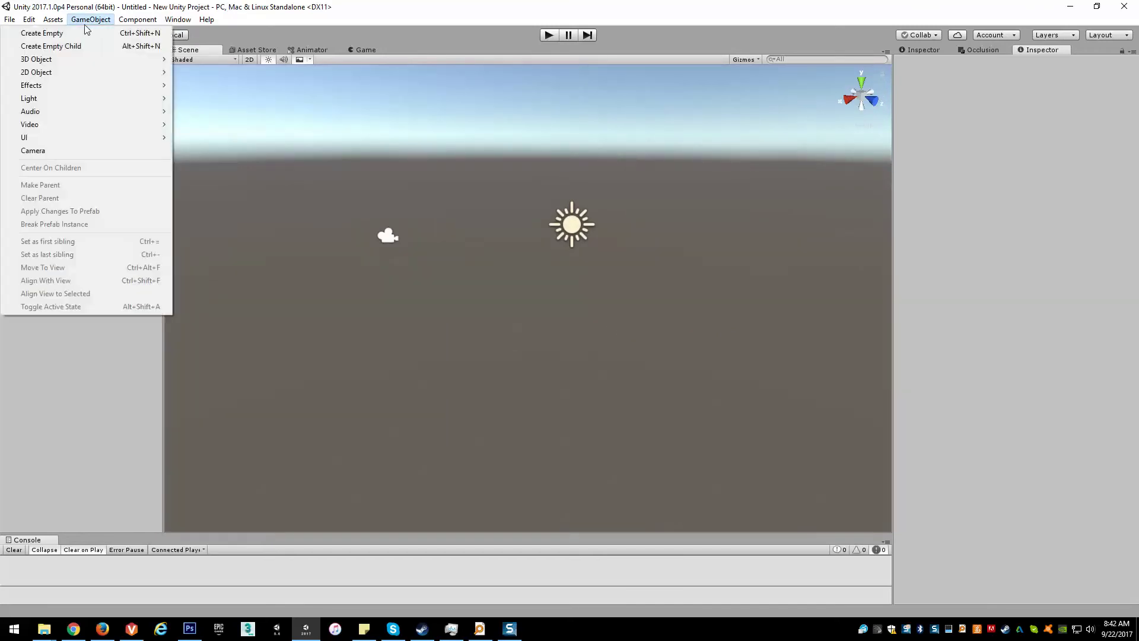
{"action": "mouse_move", "coordinate": [69, 59]}
{"action": "left_click", "coordinate": [198, 64]}
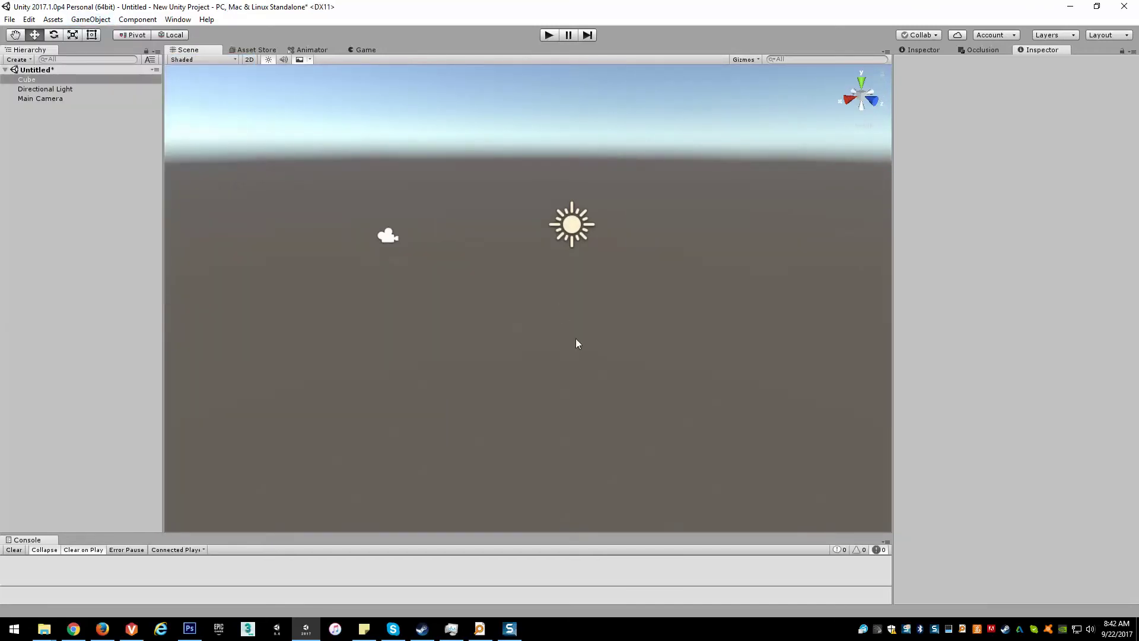
{"action": "key", "text": "f"}
{"action": "key", "text": "s"}
{"action": "right_click_drag", "start_coordinate": [606, 330], "coordinate": [669, 351]}
{"action": "key", "text": "a"}
{"action": "left_click_drag", "start_coordinate": [507, 334], "coordinate": [563, 392]}
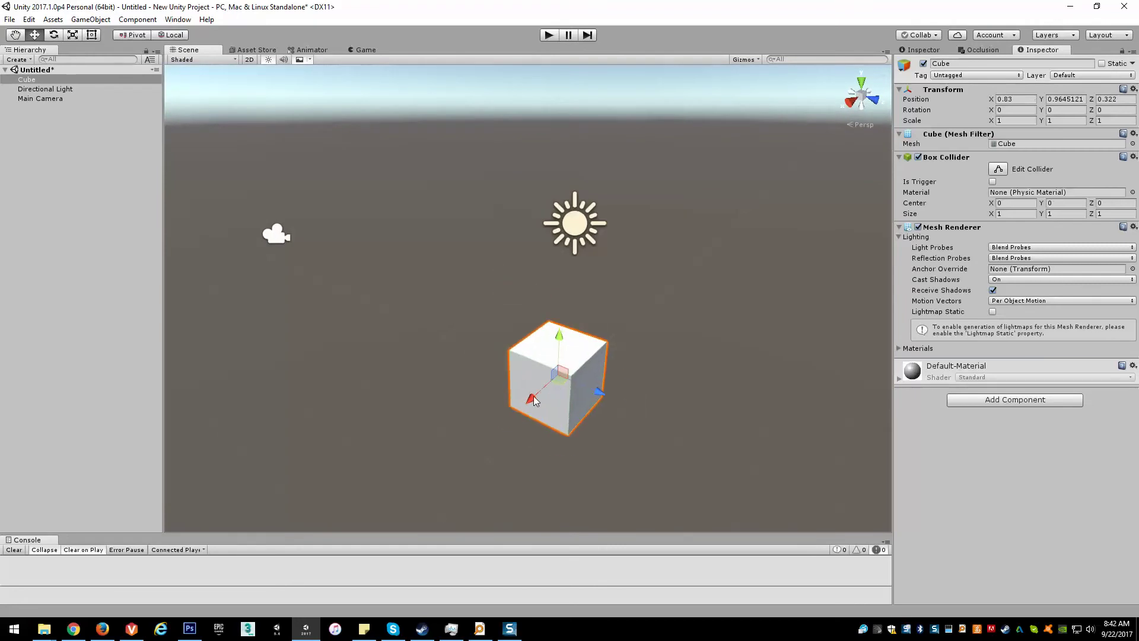
Scale the cube into a flat square slab about 4.27 wide, 0.58 high and 4.27 deep.
{"action": "right_click_drag", "start_coordinate": [564, 392], "coordinate": [511, 354]}
{"action": "key", "text": "r"}
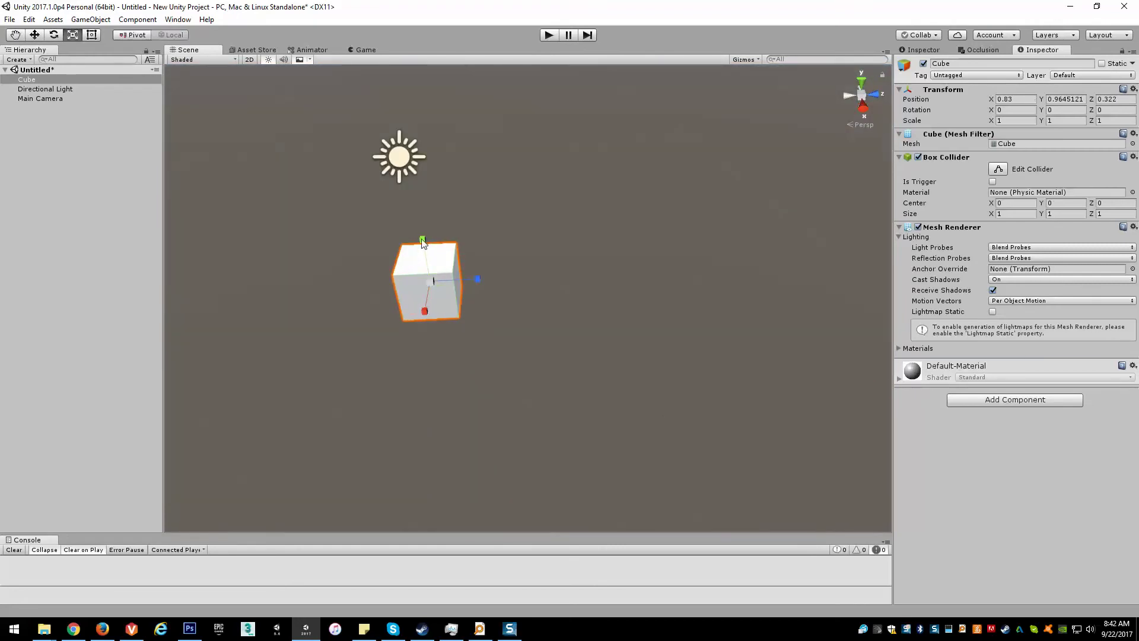
{"action": "left_click_drag", "start_coordinate": [423, 242], "coordinate": [460, 282]}
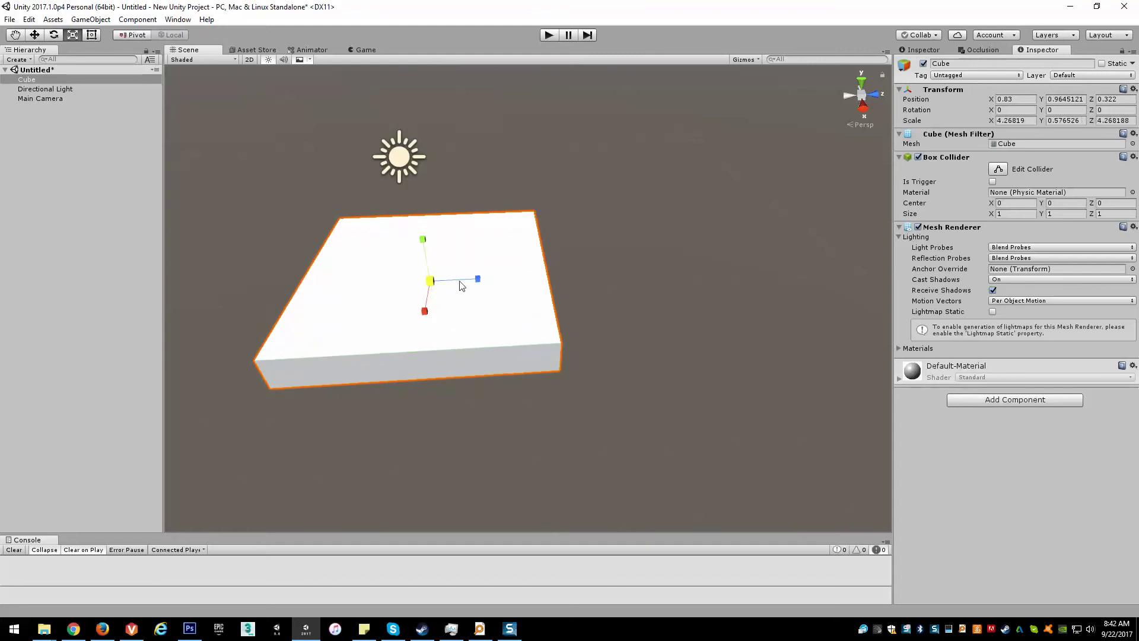
{"action": "key", "text": "s"}
{"action": "right_click_drag", "start_coordinate": [640, 294], "coordinate": [588, 303]}
{"action": "right_click_drag", "start_coordinate": [360, 320], "coordinate": [453, 336]}
Duplicate the slab and turn the copy into an upright block scaled about 1.31 × 1.98 × 1.31, placed at about X -0.68, Y 1.93, Z 2.43.
{"action": "key", "text": "ctrl+d"}
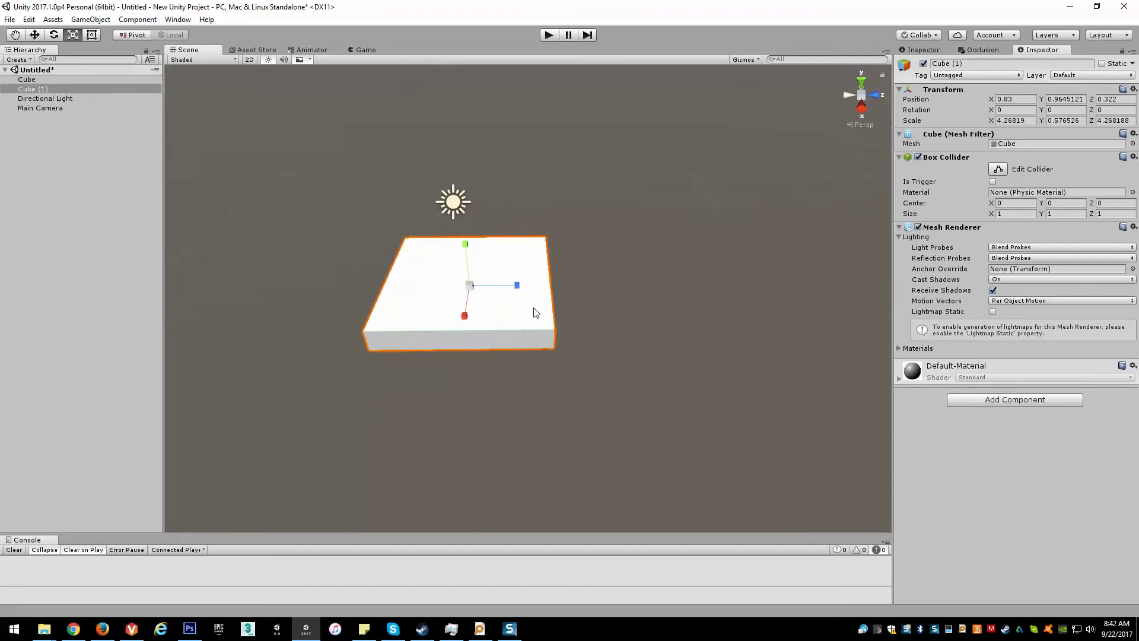
{"action": "left_click_drag", "start_coordinate": [474, 279], "coordinate": [542, 252]}
{"action": "left_click_drag", "start_coordinate": [546, 212], "coordinate": [544, 168]}
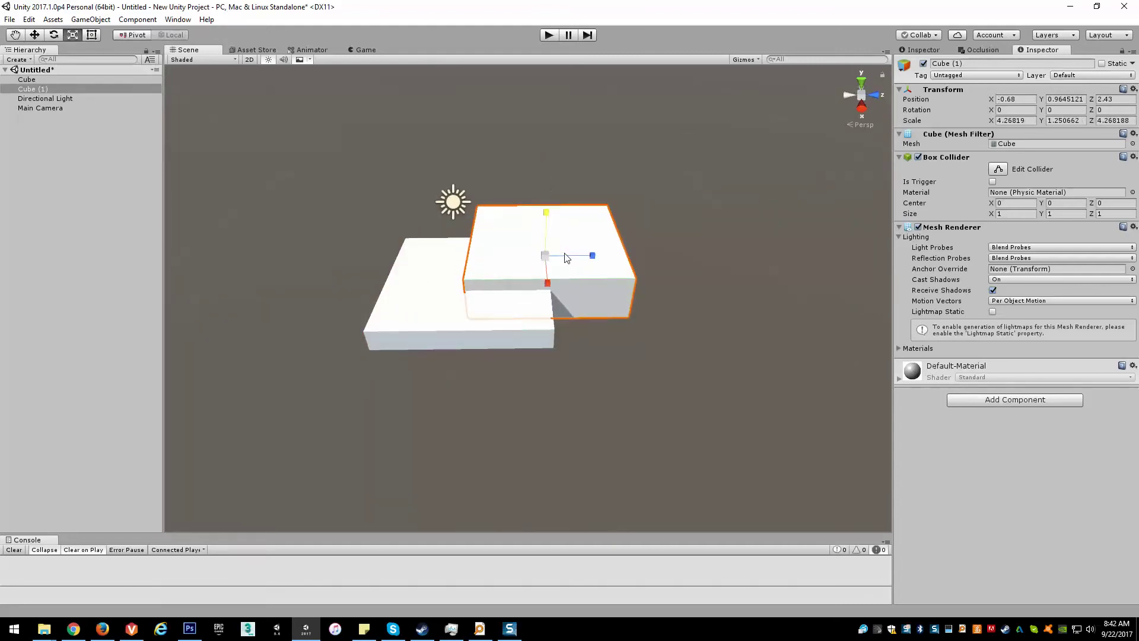
{"action": "left_click_drag", "start_coordinate": [545, 255], "coordinate": [544, 89]}
{"action": "key", "text": "w"}
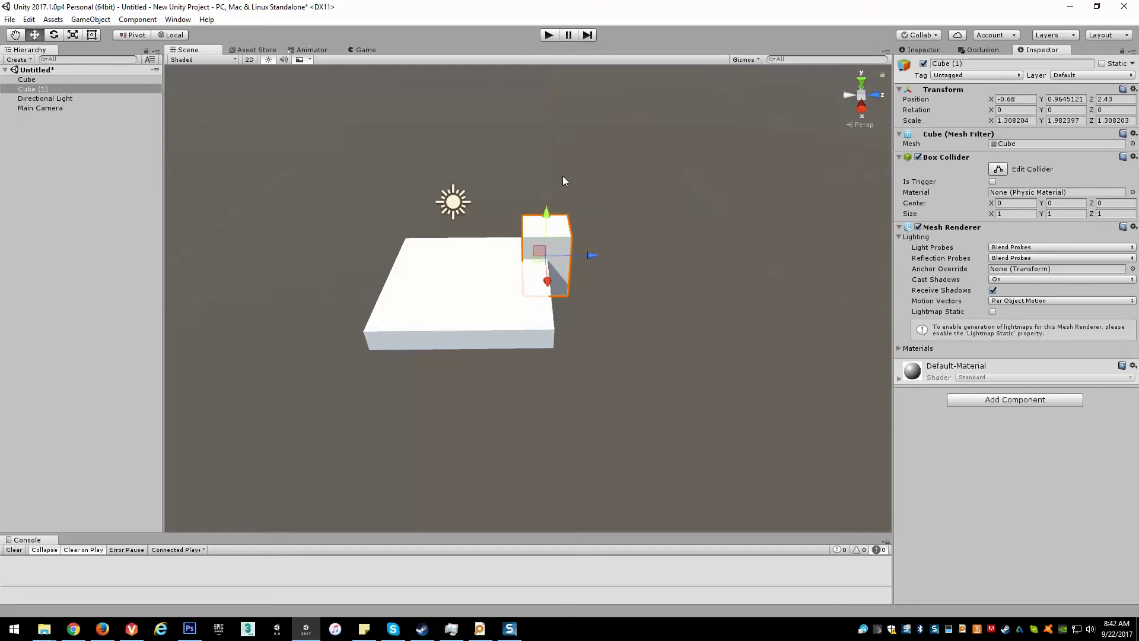
{"action": "left_click_drag", "start_coordinate": [541, 222], "coordinate": [539, 193]}
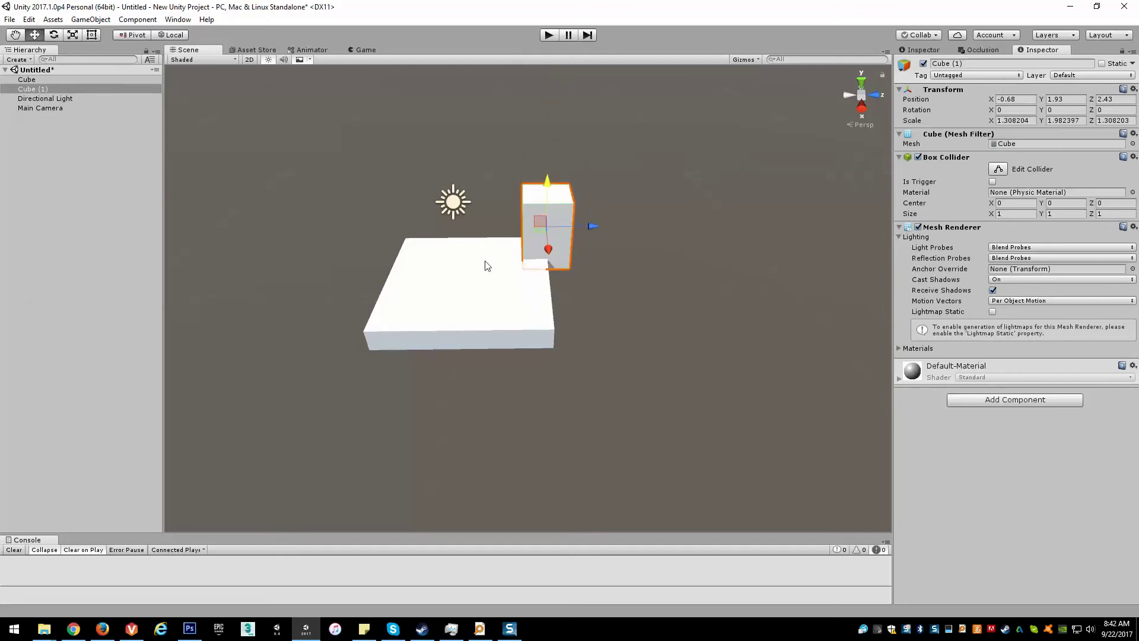
Duplicate the upright block three times and spread the copies around the slab, with the last at about X -3.29, Z -5.85.
{"action": "middle_click_drag", "start_coordinate": [555, 300], "coordinate": [603, 300]}
{"action": "key", "text": "ctrl+d"}
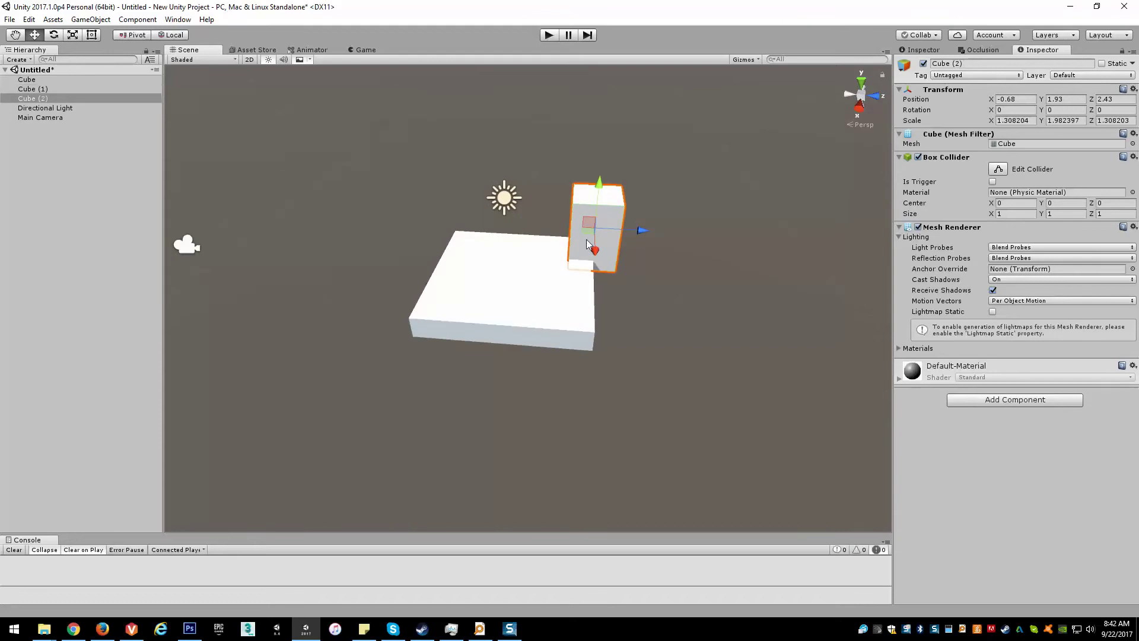
{"action": "left_click_drag", "start_coordinate": [587, 243], "coordinate": [363, 187]}
{"action": "key", "text": "ctrl+d"}
{"action": "key", "text": "ctrl+d"}
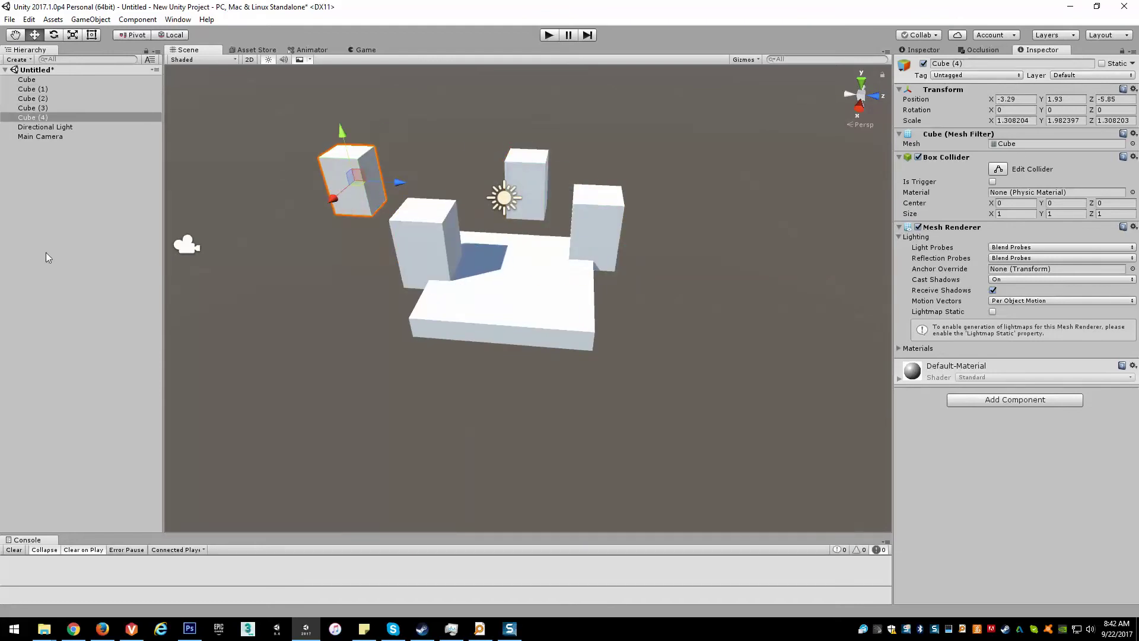
Rename Cube (3) as Tree_LRG_01.
{"action": "left_click_drag", "start_coordinate": [516, 299], "coordinate": [23, 132], "text": "alt"}
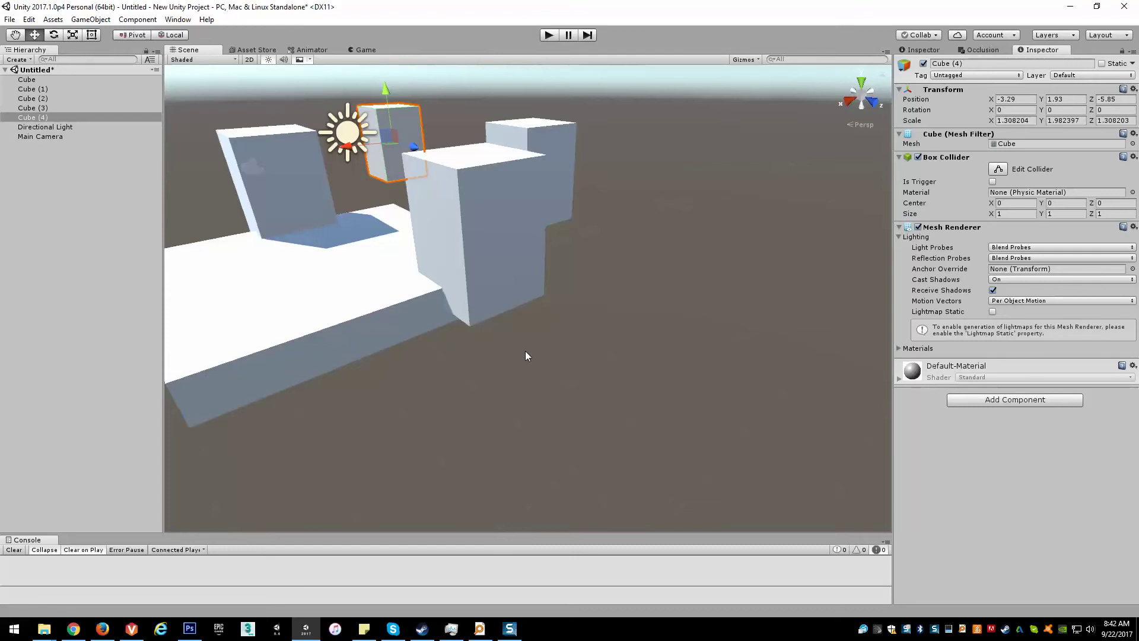
{"action": "left_click_drag", "start_coordinate": [525, 356], "coordinate": [549, 427], "text": "alt"}
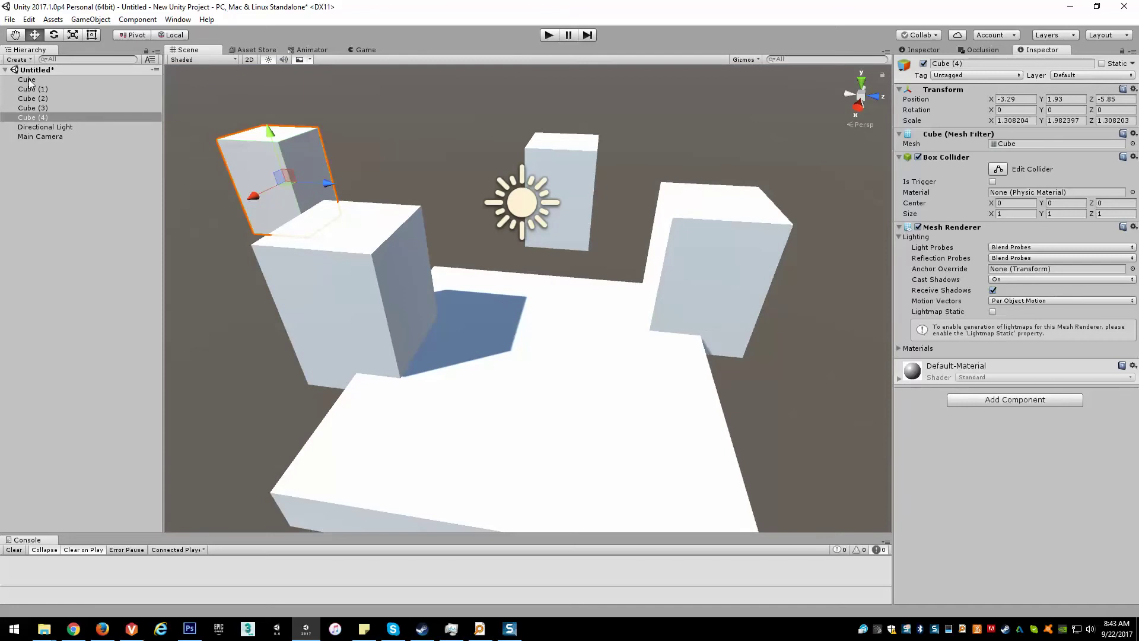
{"action": "left_click", "coordinate": [35, 108]}
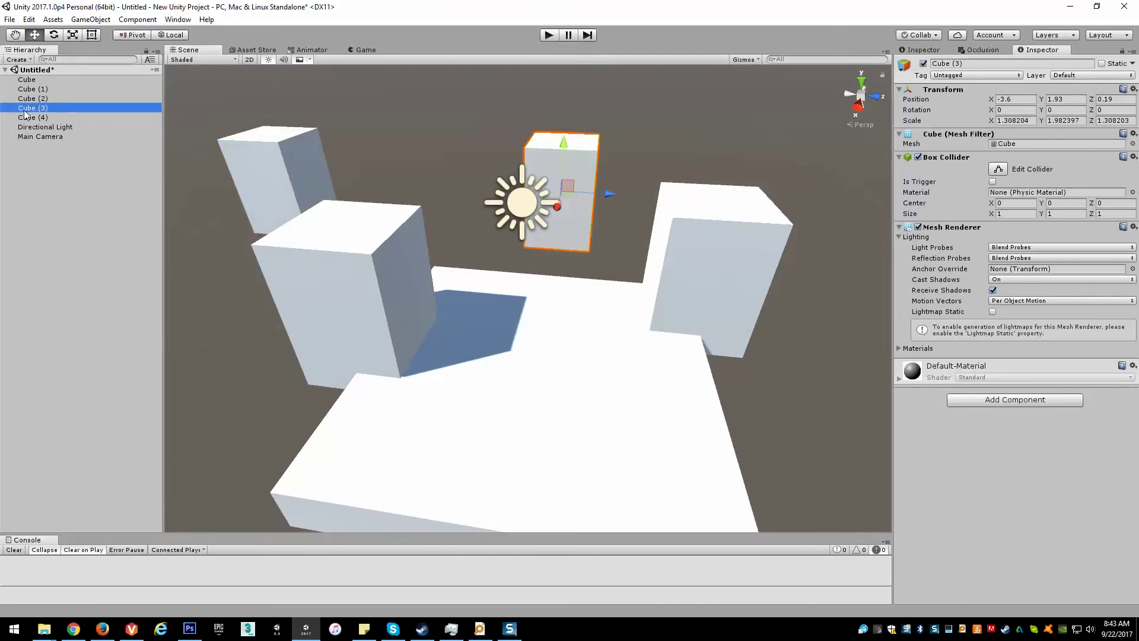
{"action": "double_click", "coordinate": [43, 111]}
{"action": "left_click", "coordinate": [85, 110]}
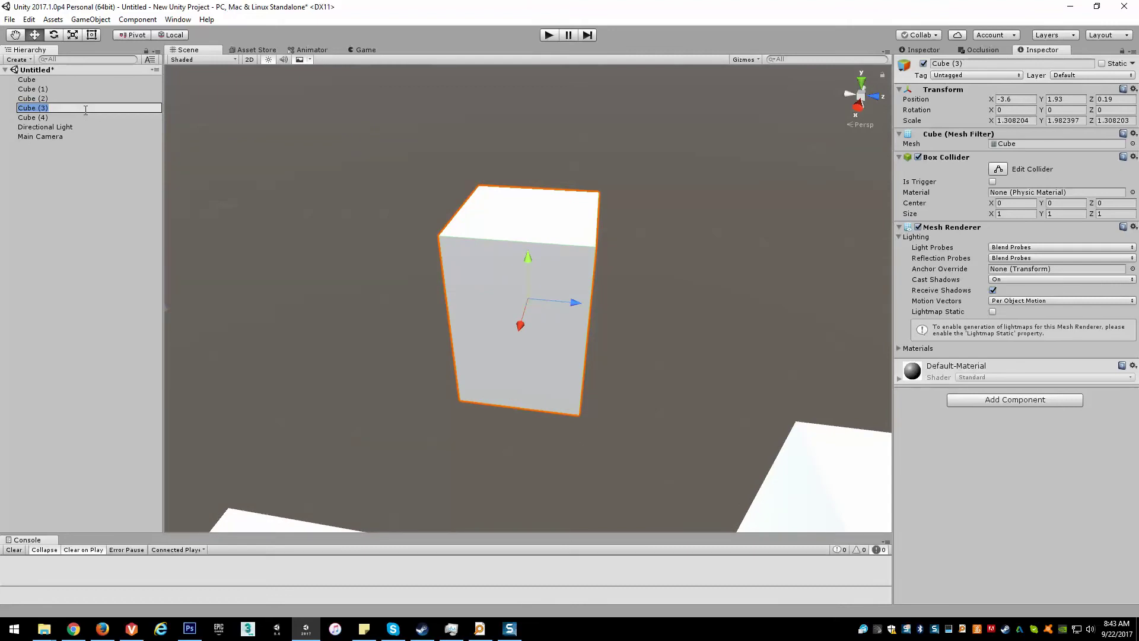
{"action": "type", "text": "Tree_LRG_01"}
{"action": "key", "text": "Return"}
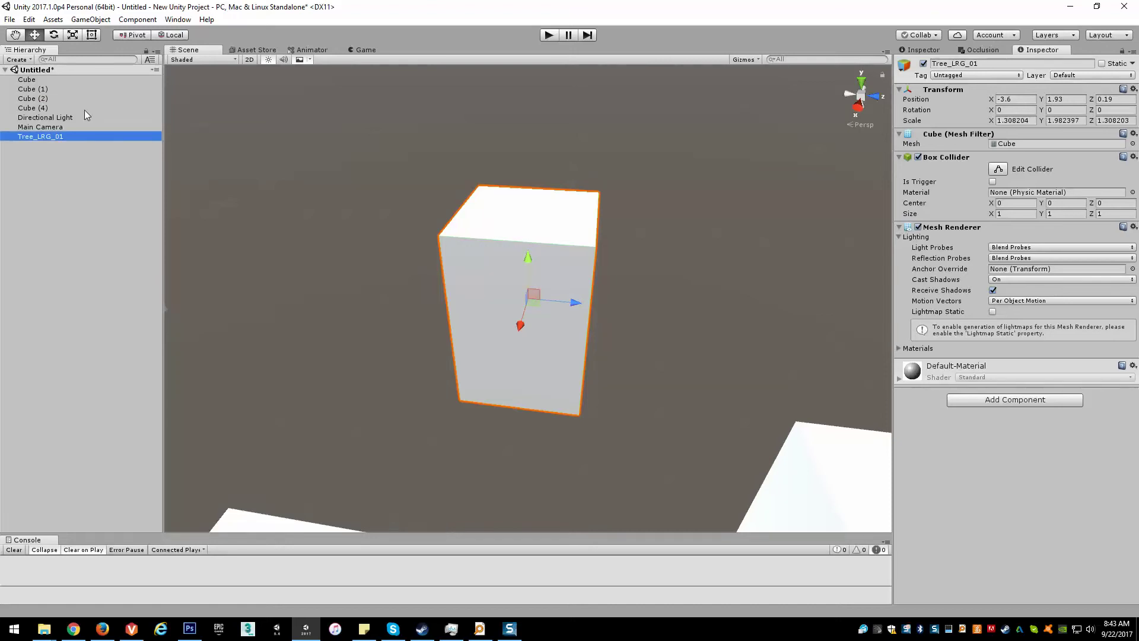
Rename Cube (4) as Tree_SML_01.
{"action": "left_click", "coordinate": [48, 109]}
{"action": "left_click", "coordinate": [48, 109]}
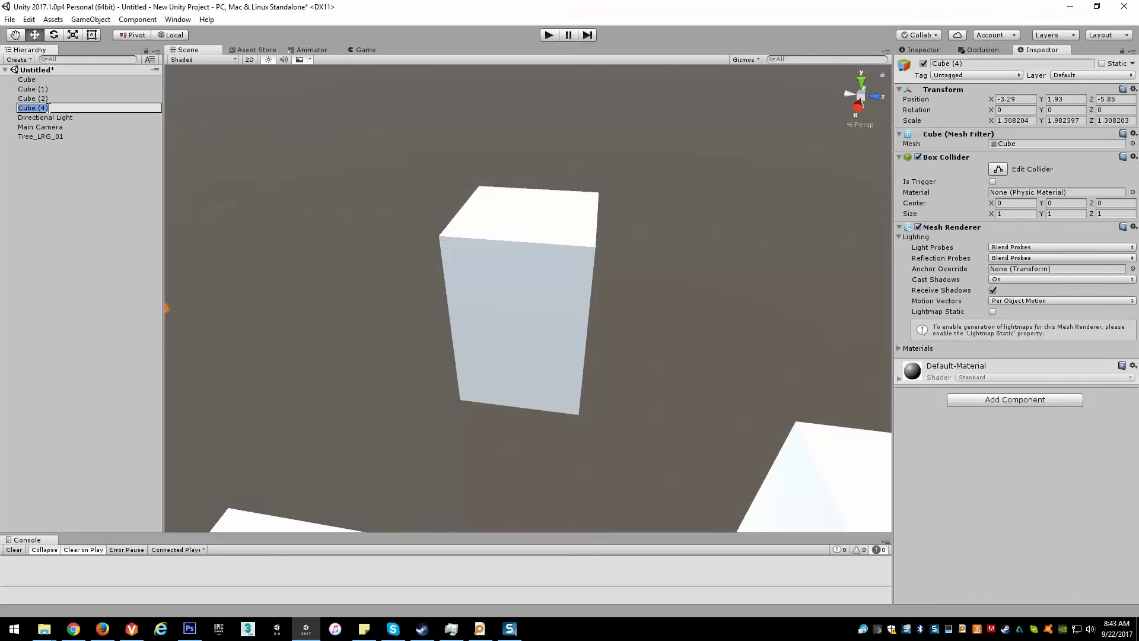
{"action": "type", "text": "Tree_SML_01"}
{"action": "key", "text": "Return"}
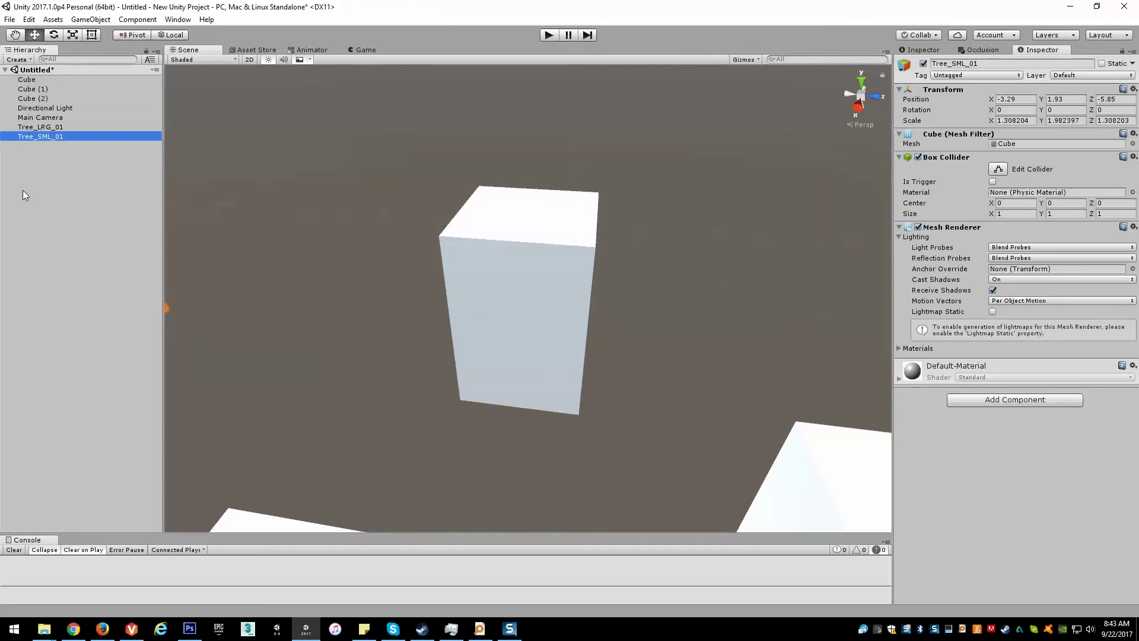
Create an empty GameObject and move it away from the world origin.
{"action": "left_click_drag", "start_coordinate": [688, 241], "coordinate": [376, 276], "text": "alt"}
{"action": "left_click_drag", "start_coordinate": [481, 266], "coordinate": [1, 152], "text": "alt"}
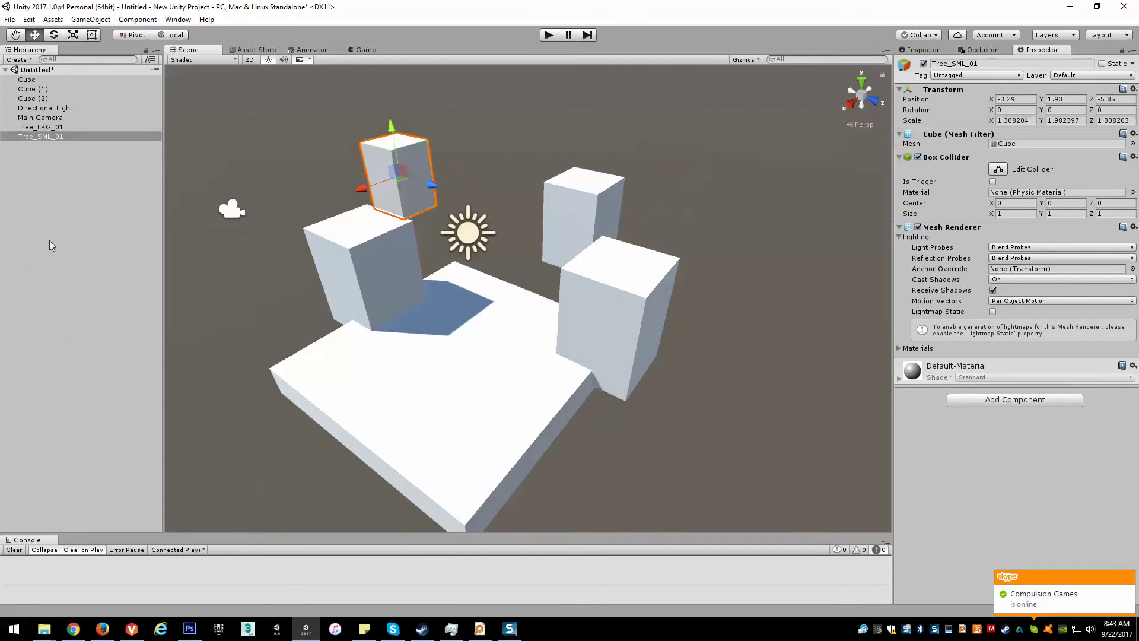
{"action": "left_click_drag", "start_coordinate": [451, 309], "coordinate": [524, 315], "text": "alt"}
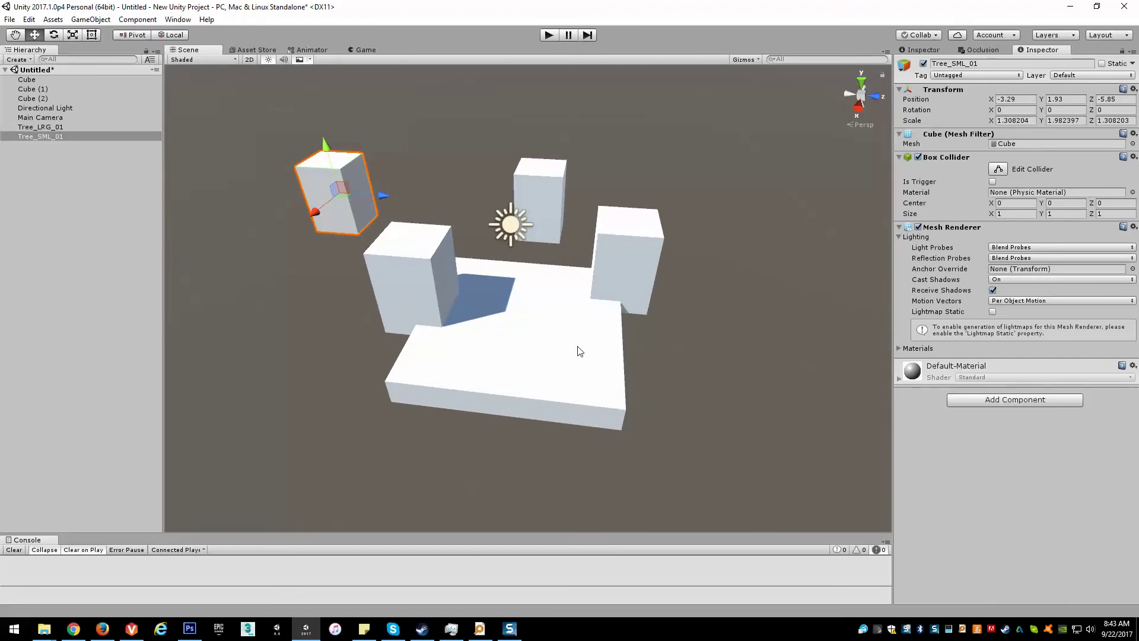
{"action": "middle_click_drag", "start_coordinate": [196, 143], "coordinate": [223, 171]}
{"action": "left_click", "coordinate": [91, 20]}
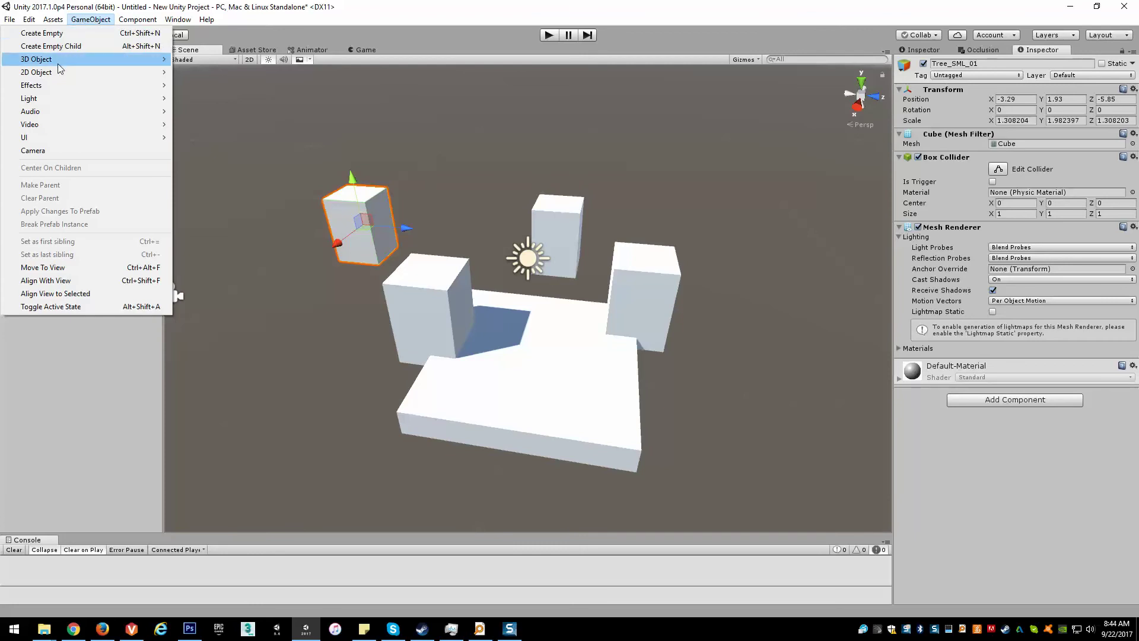
{"action": "left_click", "coordinate": [51, 33]}
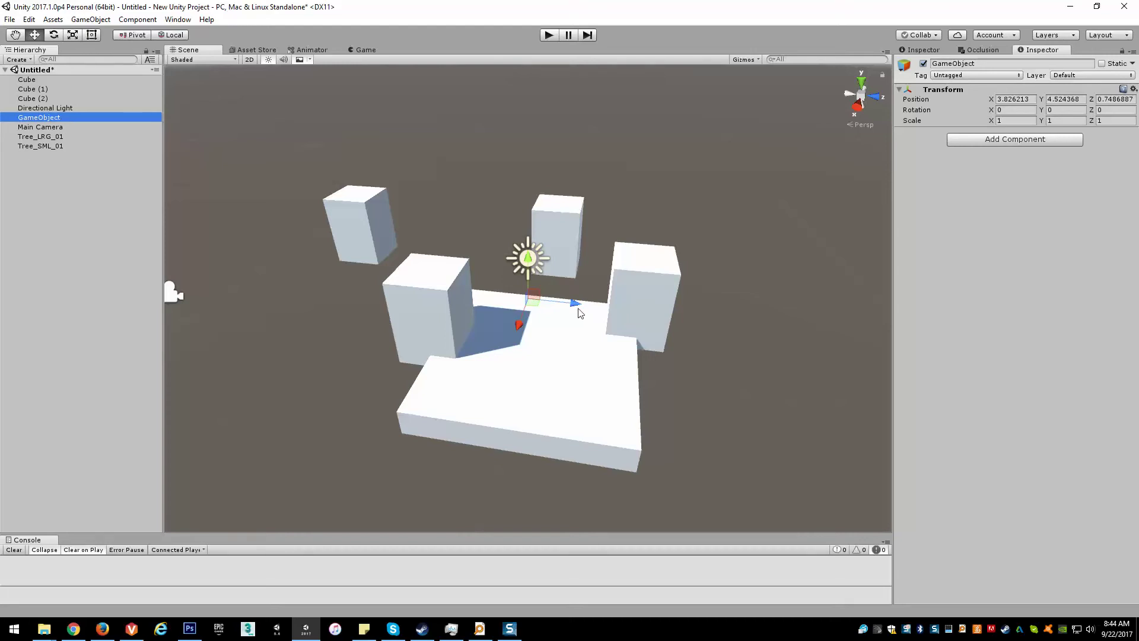
{"action": "left_click_drag", "start_coordinate": [538, 308], "coordinate": [512, 327]}
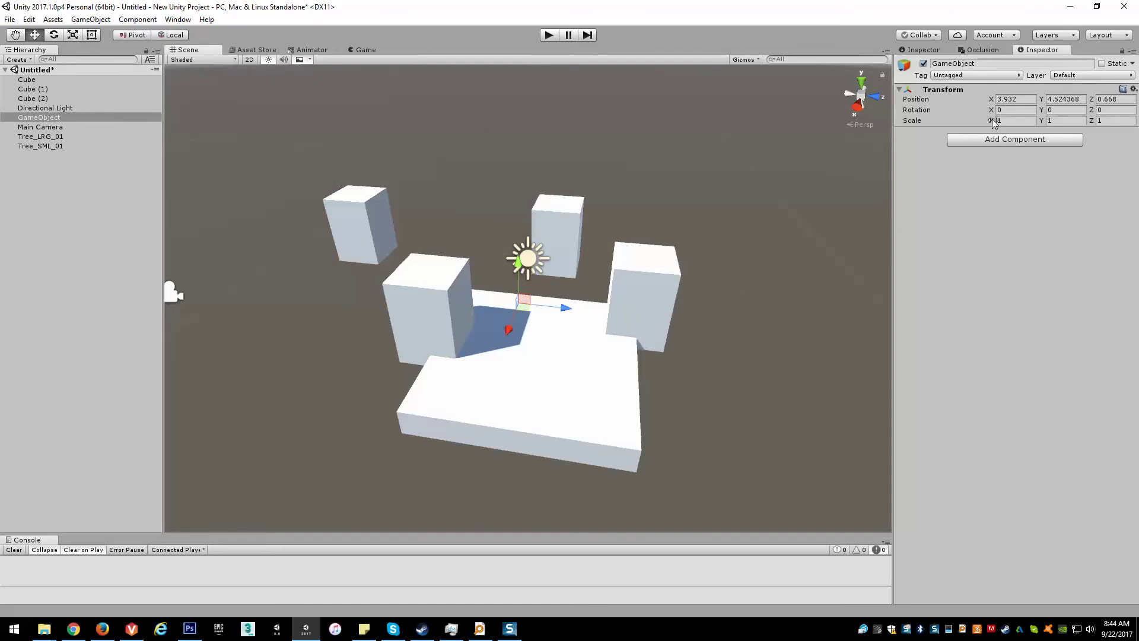
{"action": "scroll", "coordinate": [633, 344], "scroll_direction": "down", "scroll_amount": 5}
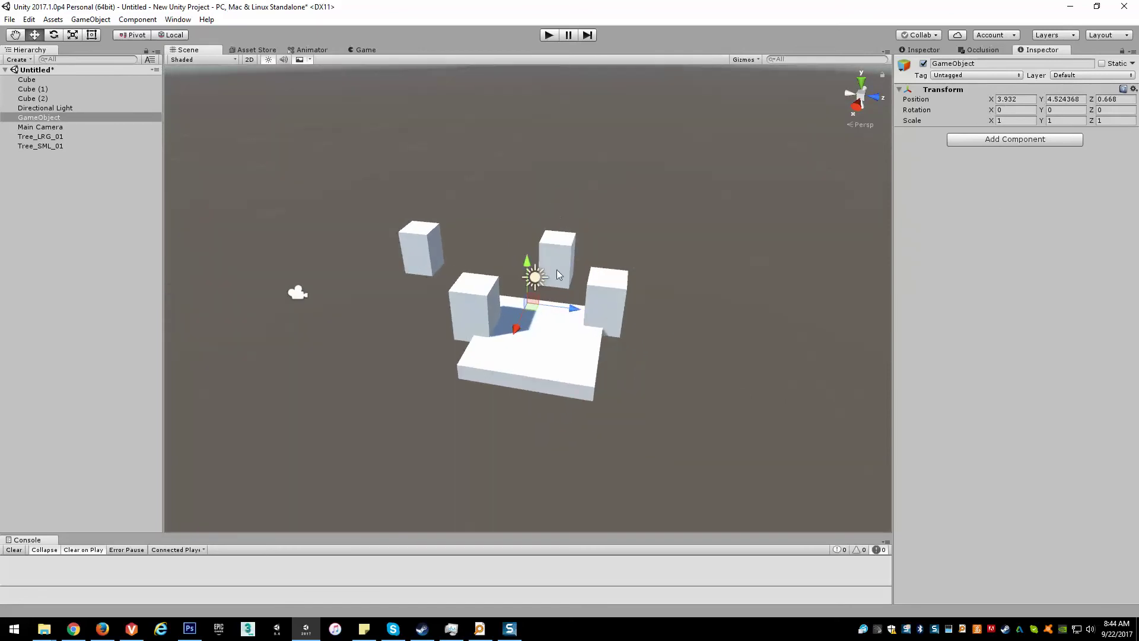
{"action": "left_click_drag", "start_coordinate": [534, 310], "coordinate": [602, 237]}
Duplicate the empty GameObject and reset the duplicate's transform.
{"action": "key", "text": "ctrl+d"}
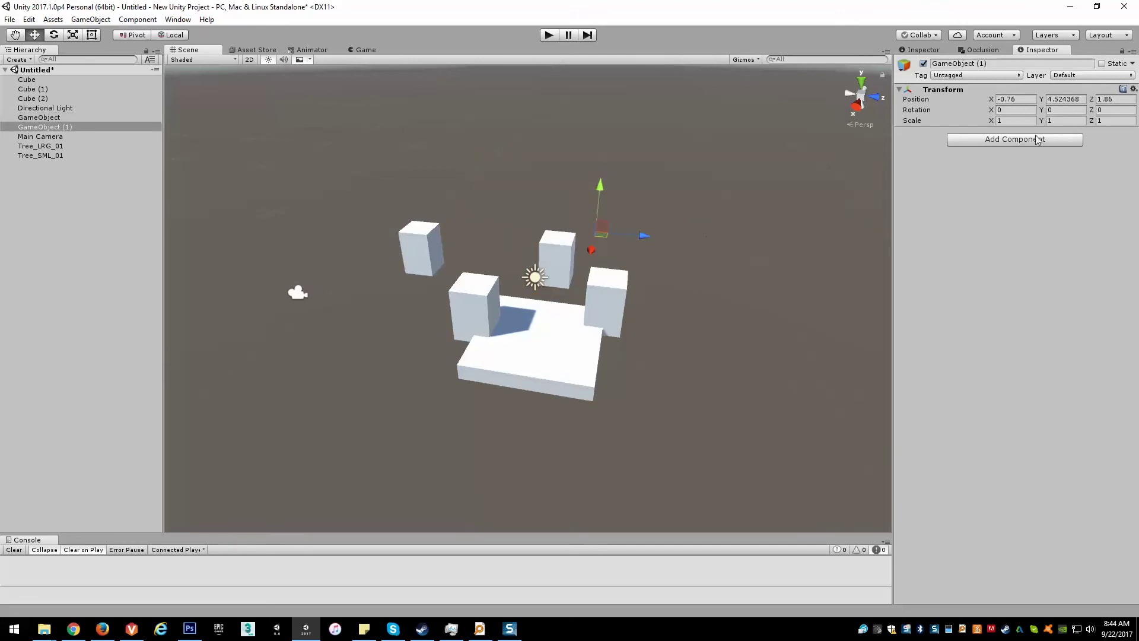
{"action": "left_click", "coordinate": [1133, 89]}
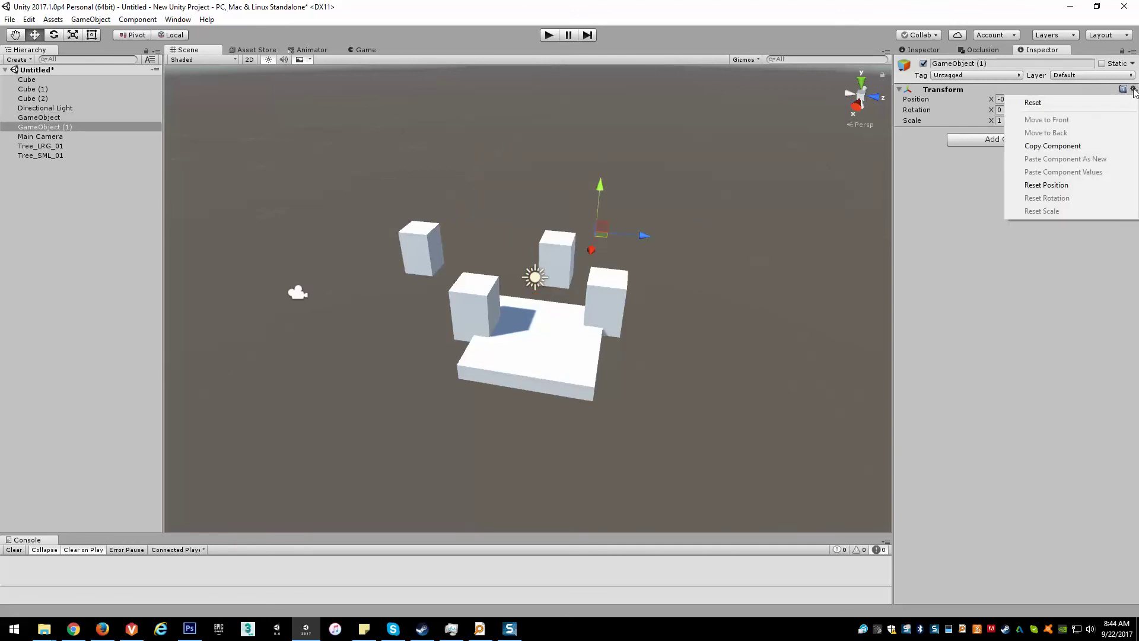
{"action": "left_click", "coordinate": [1074, 106]}
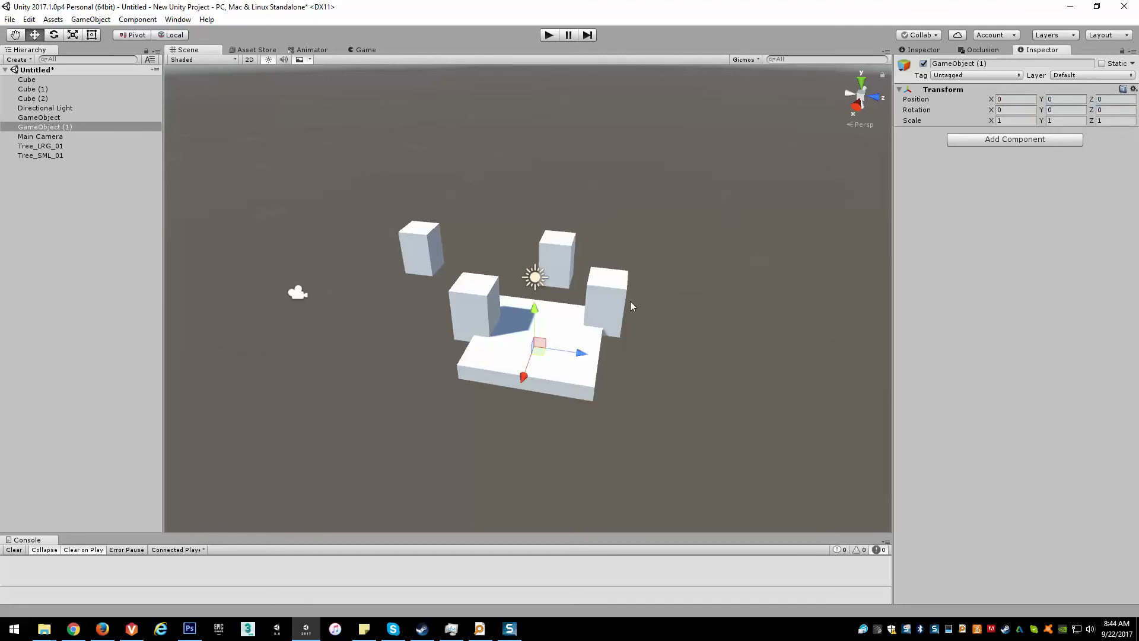
Nest Cube (2) under the offset GameObject, compare the two empties' transforms, and move the cube back to the scene root.
{"action": "left_click", "coordinate": [31, 98]}
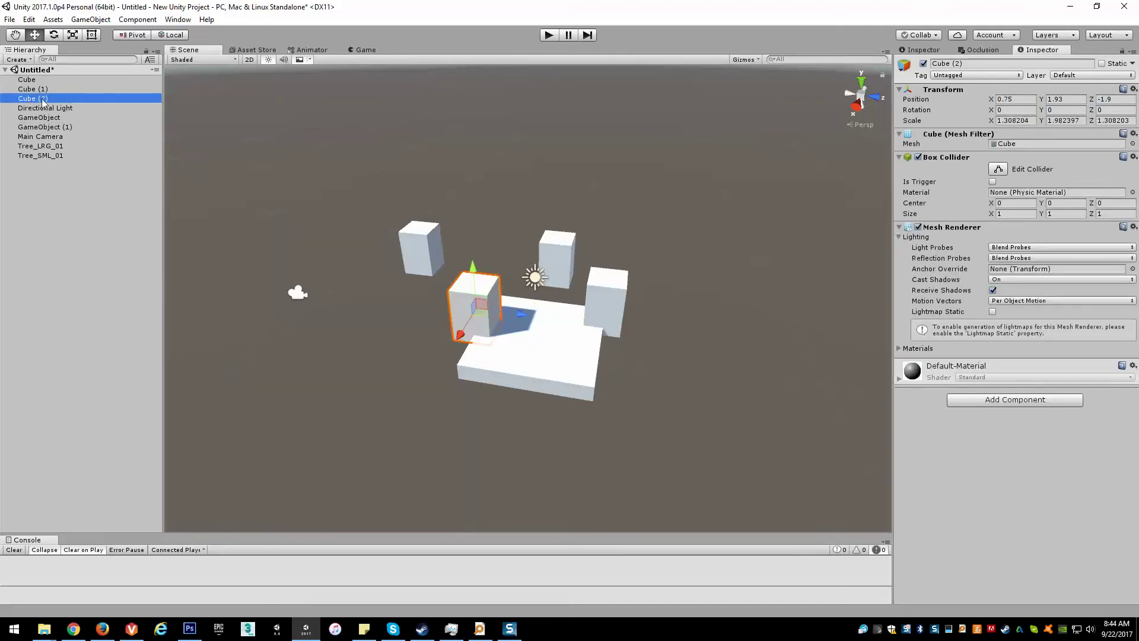
{"action": "left_click_drag", "start_coordinate": [31, 100], "coordinate": [51, 122]}
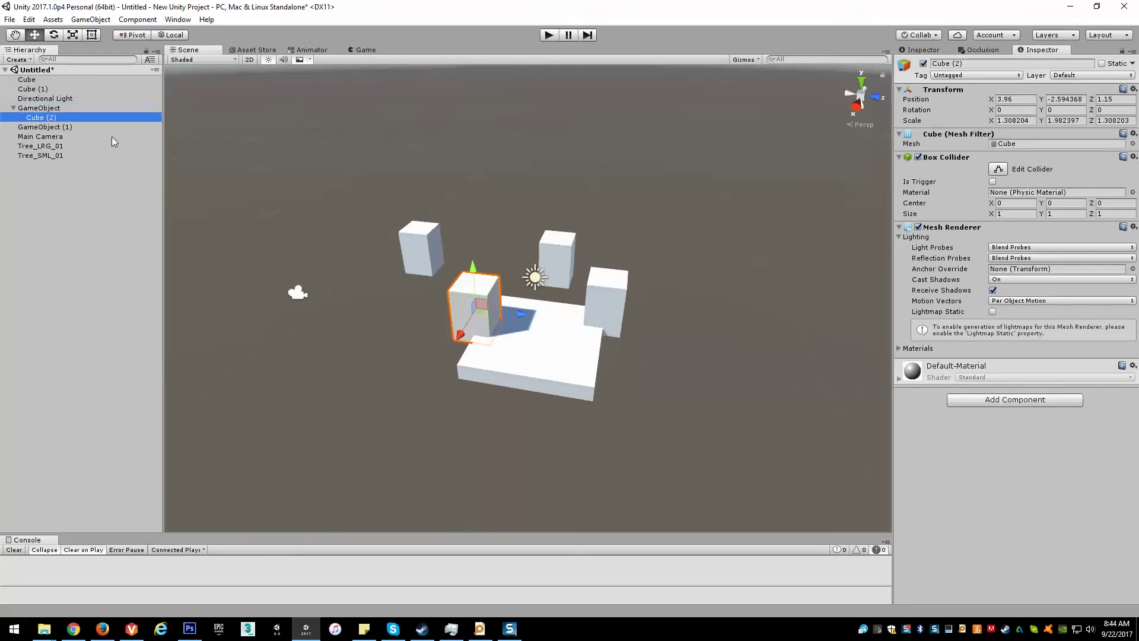
{"action": "left_click", "coordinate": [37, 109]}
{"action": "left_click", "coordinate": [46, 127]}
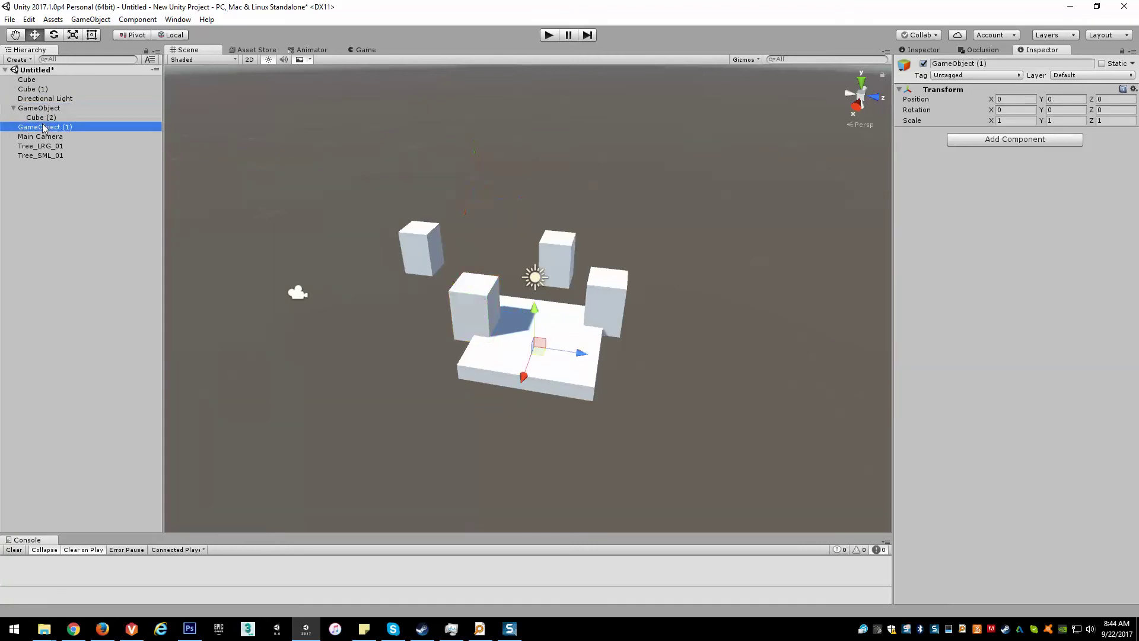
{"action": "left_click", "coordinate": [37, 118]}
{"action": "mouse_move", "coordinate": [37, 121]}
{"action": "left_mouse_down"}
{"action": "mouse_move", "coordinate": [59, 223]}
{"action": "mouse_move", "coordinate": [39, 111]}
{"action": "left_mouse_up"}
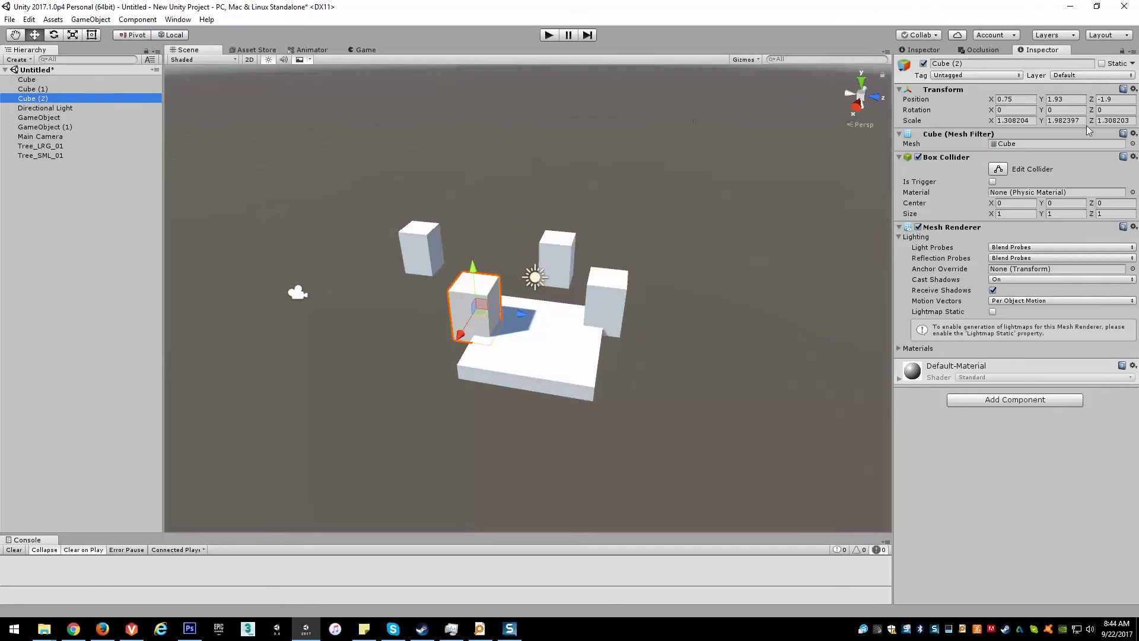
Set the position of Cube (2) to 0, 0, 0.
{"action": "left_click", "coordinate": [1023, 99]}
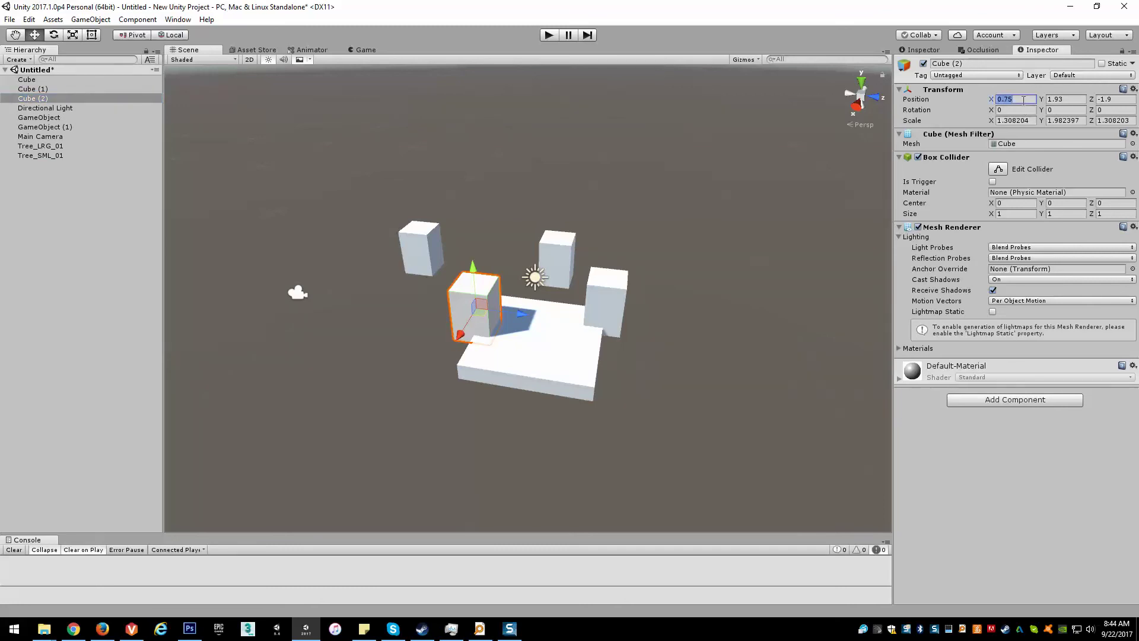
{"action": "type", "text": "0"}
{"action": "key", "text": "Tab"}
{"action": "type", "text": "0"}
{"action": "key", "text": "Tab"}
{"action": "type", "text": "0"}
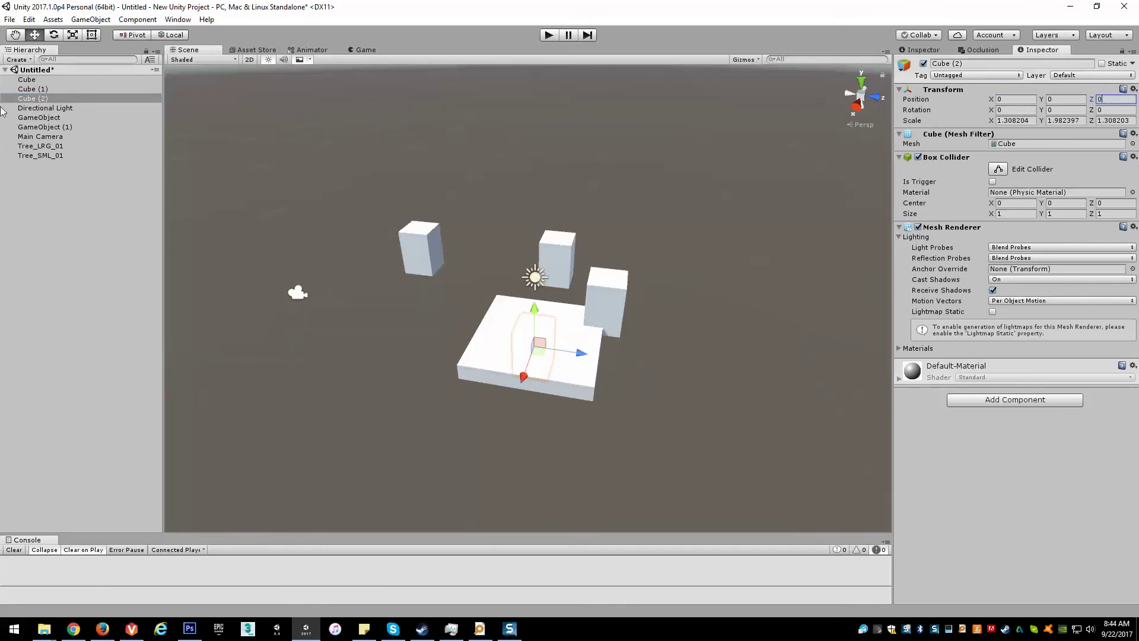
Nest Cube (2) under the offset GameObject to check its local position, and reparent it under GameObject (1).
{"action": "left_click_drag", "start_coordinate": [33, 99], "coordinate": [39, 117]}
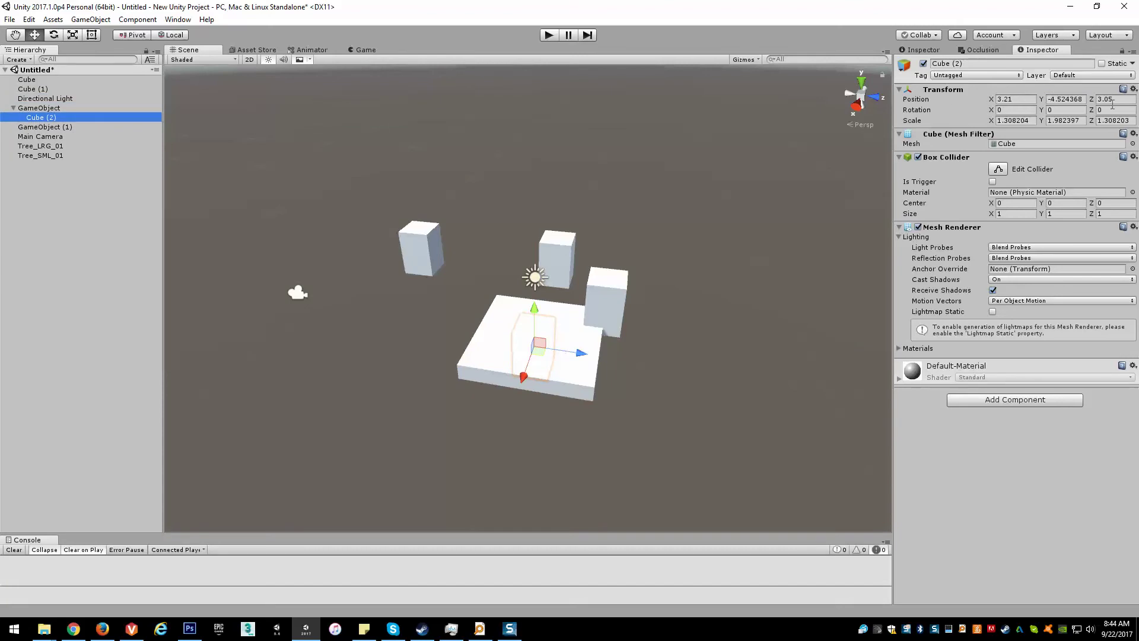
{"action": "left_click_drag", "start_coordinate": [39, 121], "coordinate": [43, 130]}
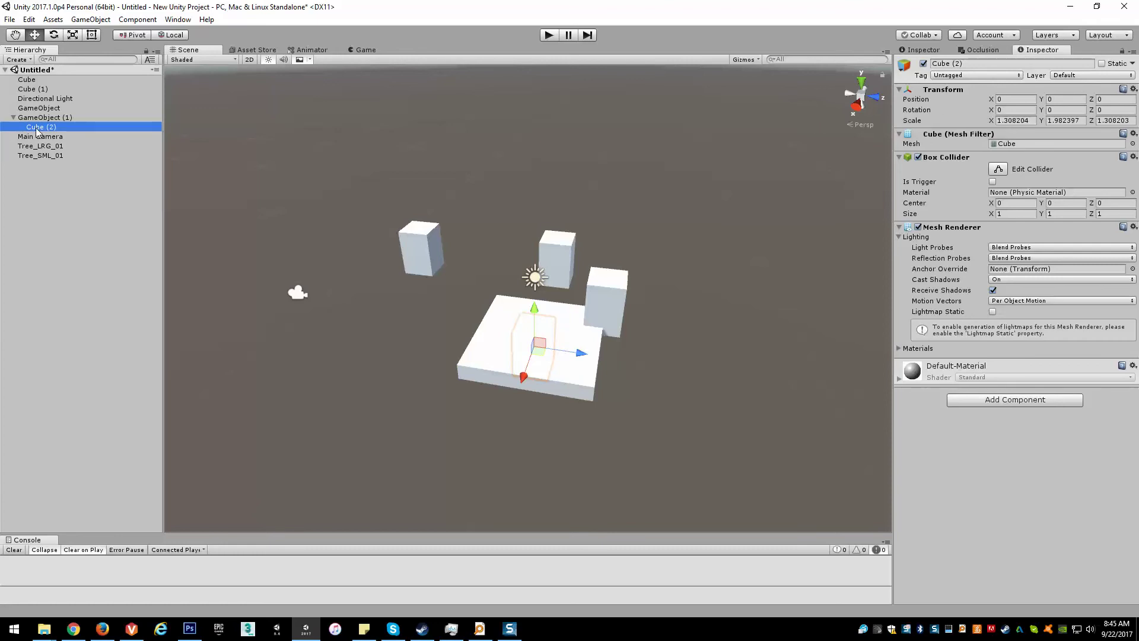
Move Cube (2) back to the scene root and compare the transforms of GameObject (1) and GameObject.
{"action": "left_click_drag", "start_coordinate": [37, 131], "coordinate": [46, 258]}
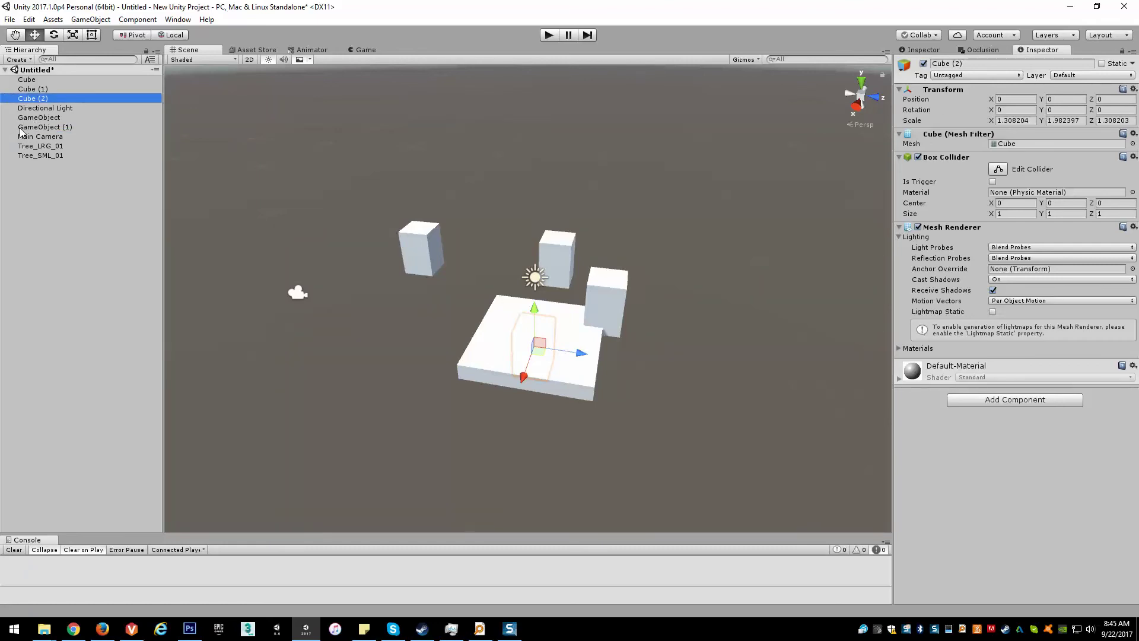
{"action": "right_click_drag", "start_coordinate": [611, 328], "coordinate": [552, 326]}
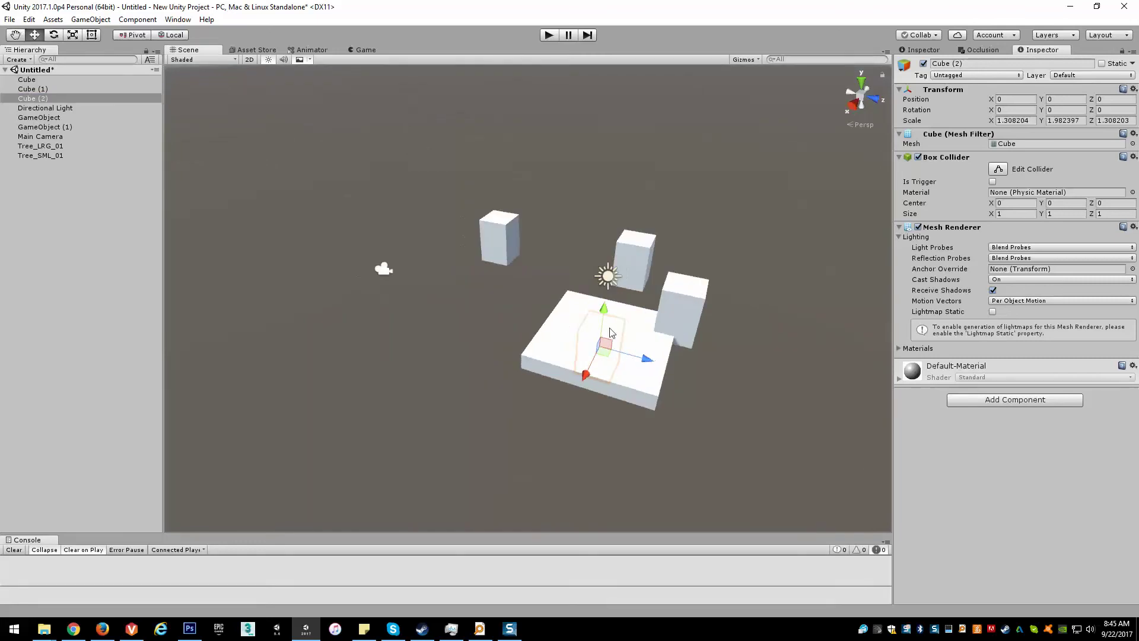
{"action": "left_click", "coordinate": [41, 127]}
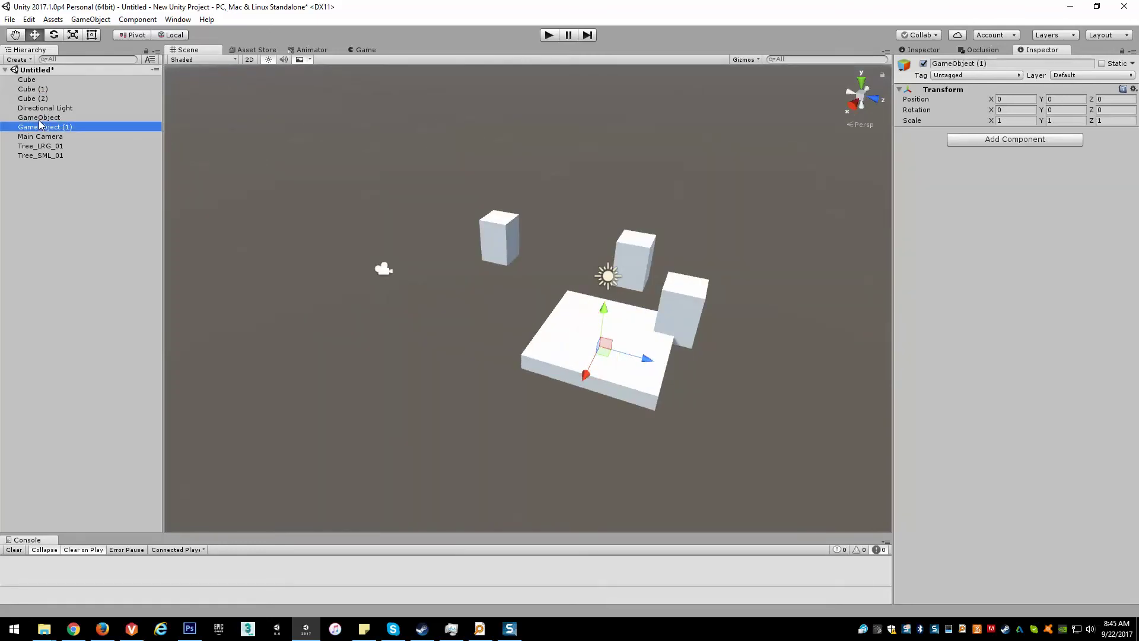
{"action": "left_click", "coordinate": [40, 117]}
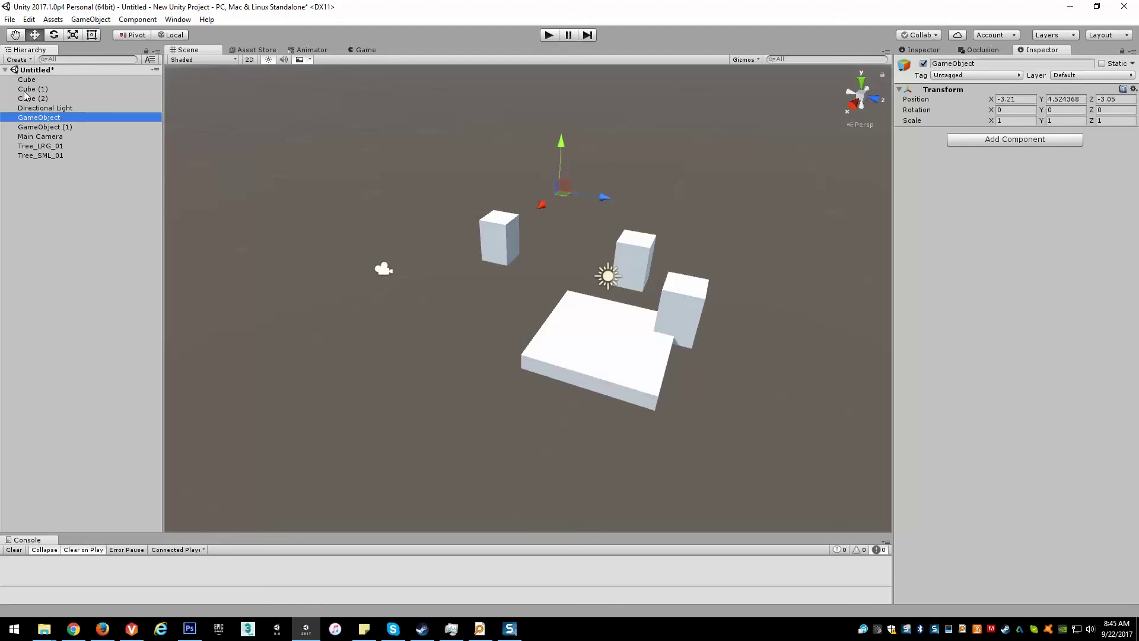
Delete the empty GameObject (1) from the scene.
{"action": "left_click", "coordinate": [51, 125]}
{"action": "key", "text": "ctrl+z"}
{"action": "left_click", "coordinate": [51, 127]}
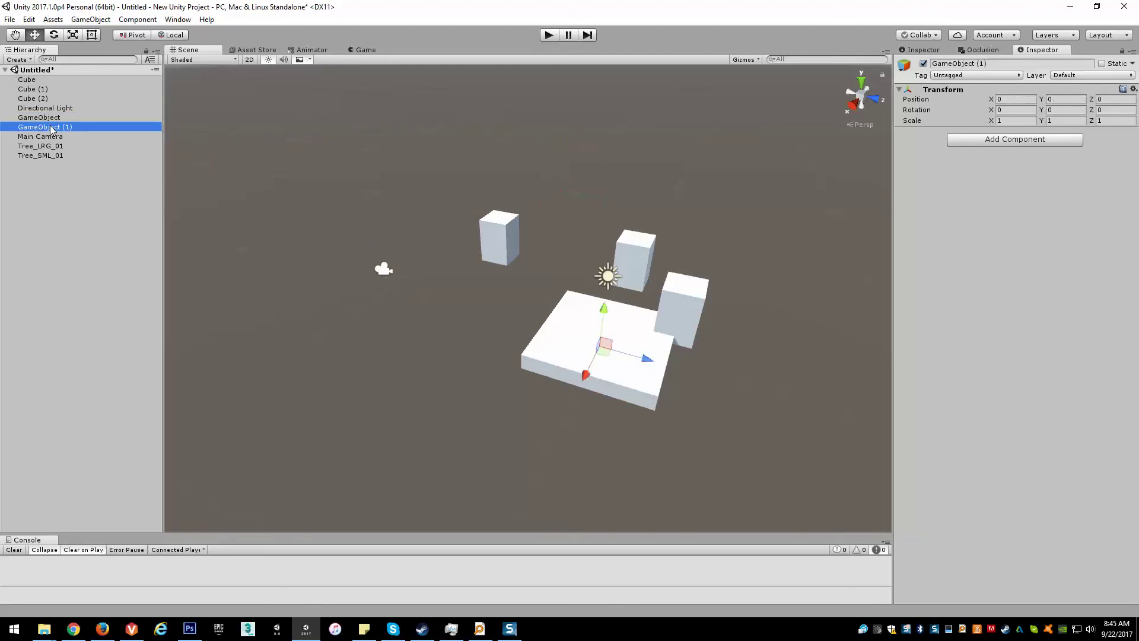
{"action": "key", "text": "Delete"}
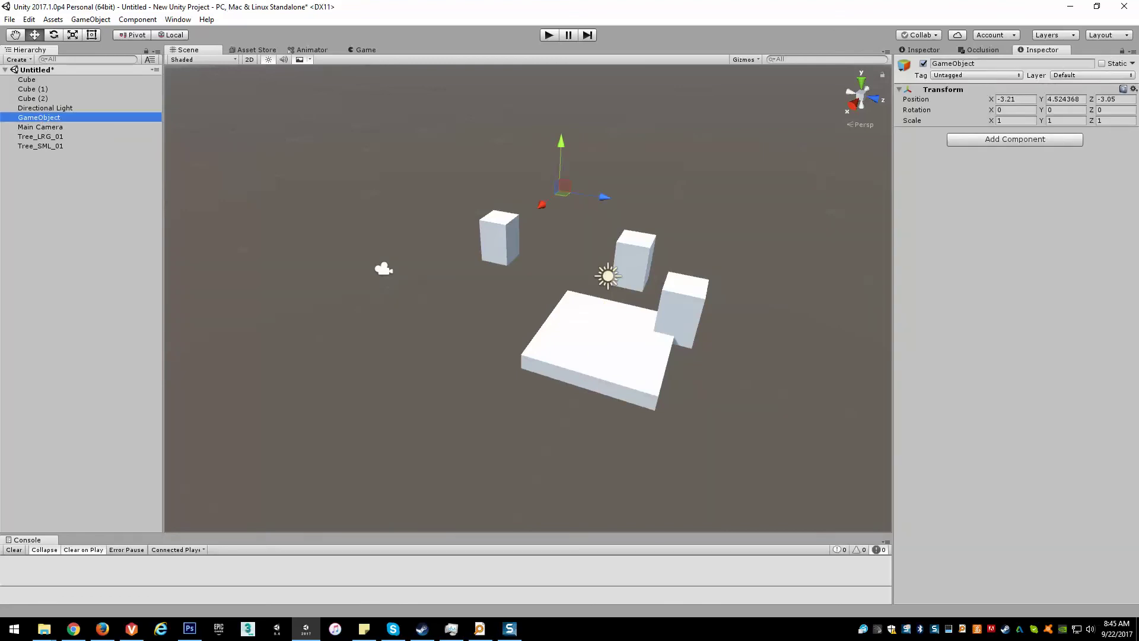
Reset the remaining empty GameObject's transform and rename it Trees.
{"action": "left_click", "coordinate": [1133, 89]}
{"action": "left_click", "coordinate": [1067, 102]}
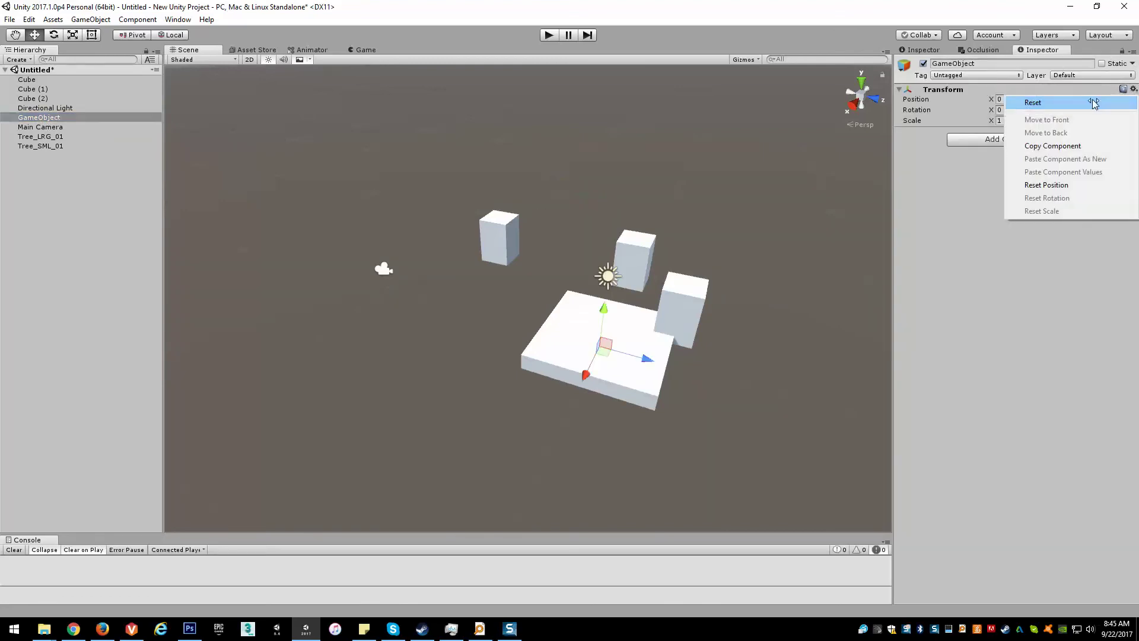
{"action": "left_click", "coordinate": [982, 65]}
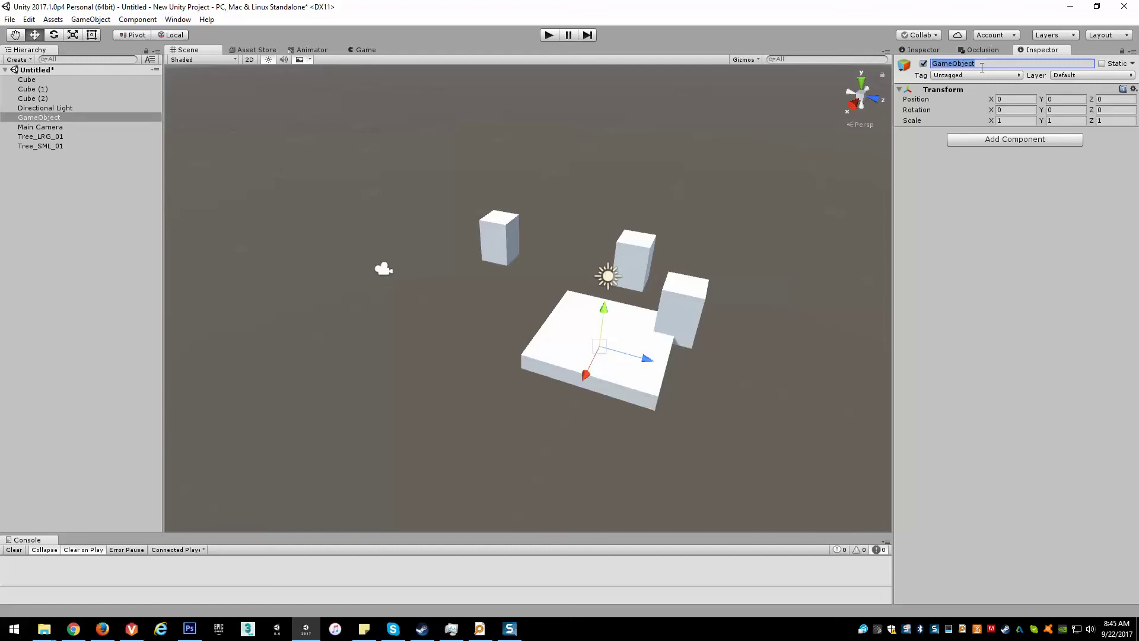
{"action": "type", "text": "Trees"}
{"action": "key", "text": "Return"}
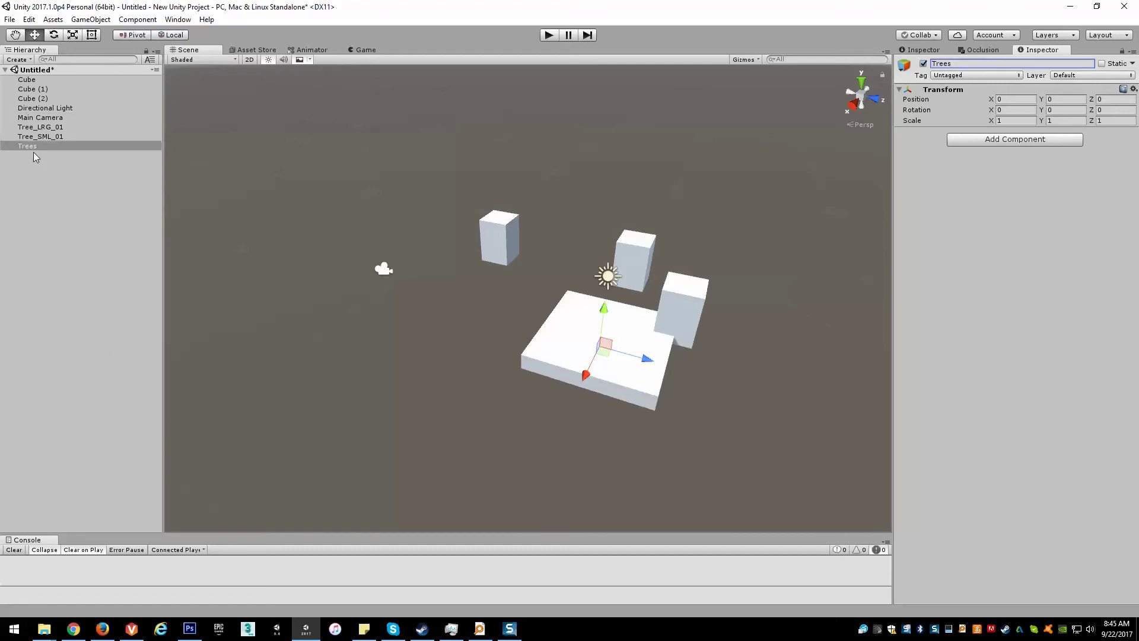
Nest Tree_LRG_01 and Tree_SML_01 under Trees, and check that the group collapses and expands.
{"action": "left_click", "coordinate": [37, 137]}
{"action": "left_click", "coordinate": [37, 126], "text": "shift"}
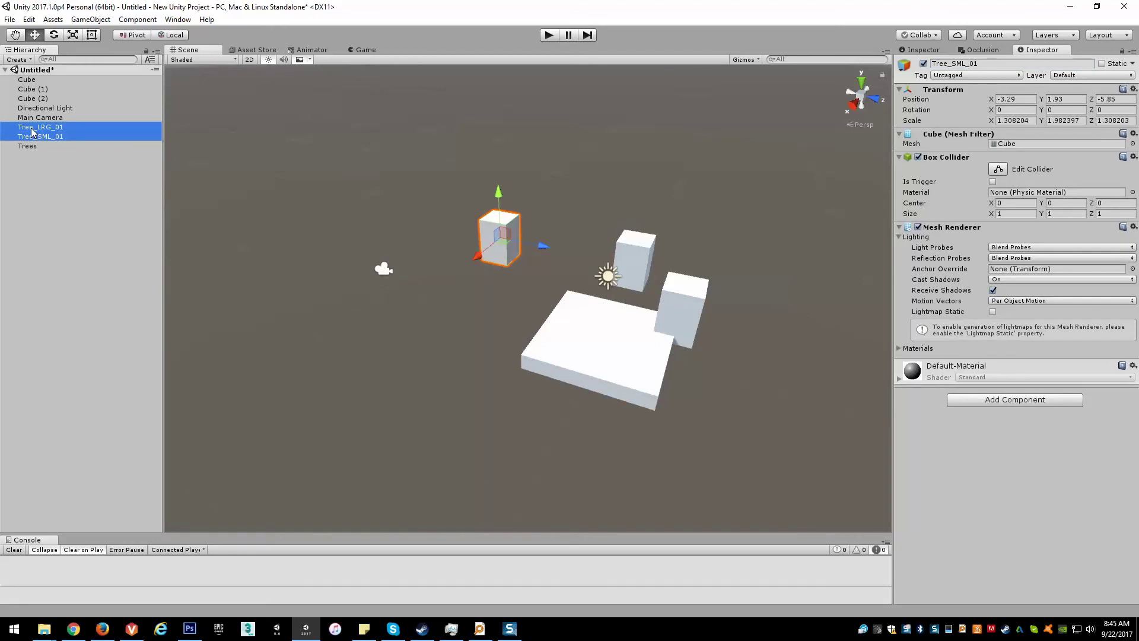
{"action": "left_click_drag", "start_coordinate": [31, 137], "coordinate": [33, 152]}
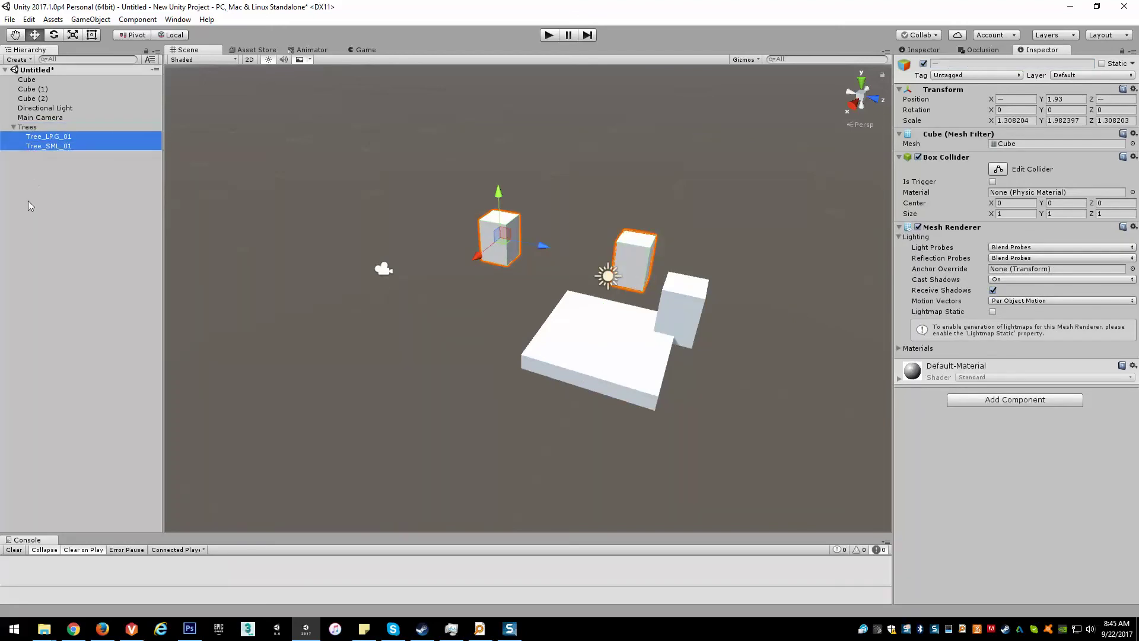
{"action": "left_click", "coordinate": [27, 127]}
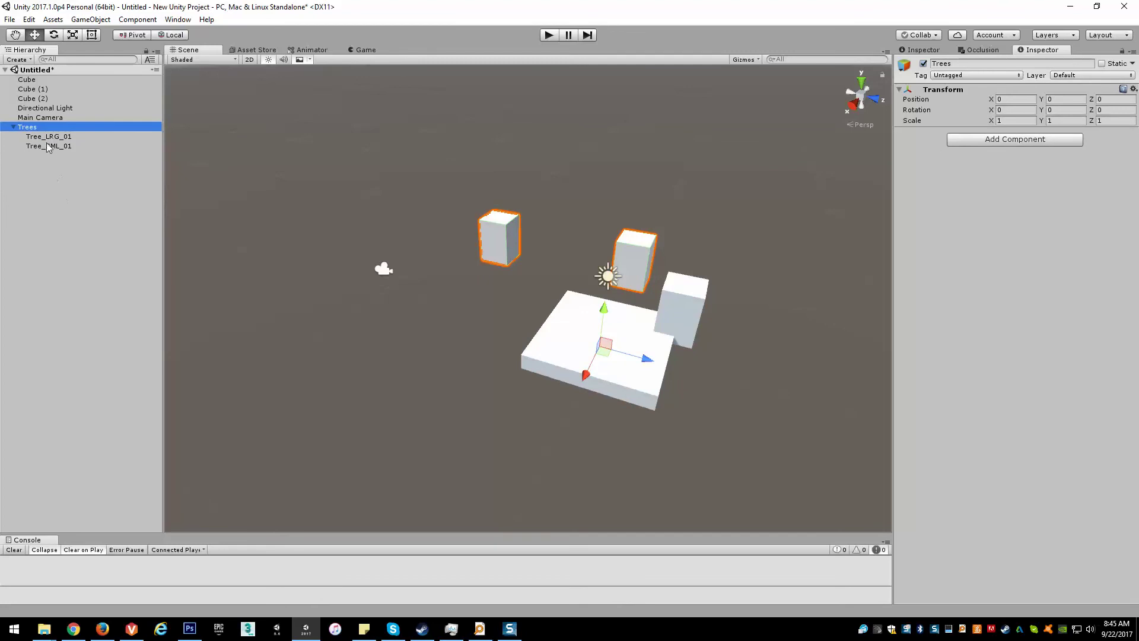
{"action": "left_click", "coordinate": [42, 183]}
{"action": "left_click", "coordinate": [25, 130]}
{"action": "left_click", "coordinate": [13, 129]}
{"action": "left_click", "coordinate": [13, 127]}
Duplicate Tree_LRG_01 and Tree_SML_01 together inside Trees until each has 28 copies.
{"action": "left_click", "coordinate": [39, 137]}
{"action": "left_click", "coordinate": [47, 146], "text": "shift"}
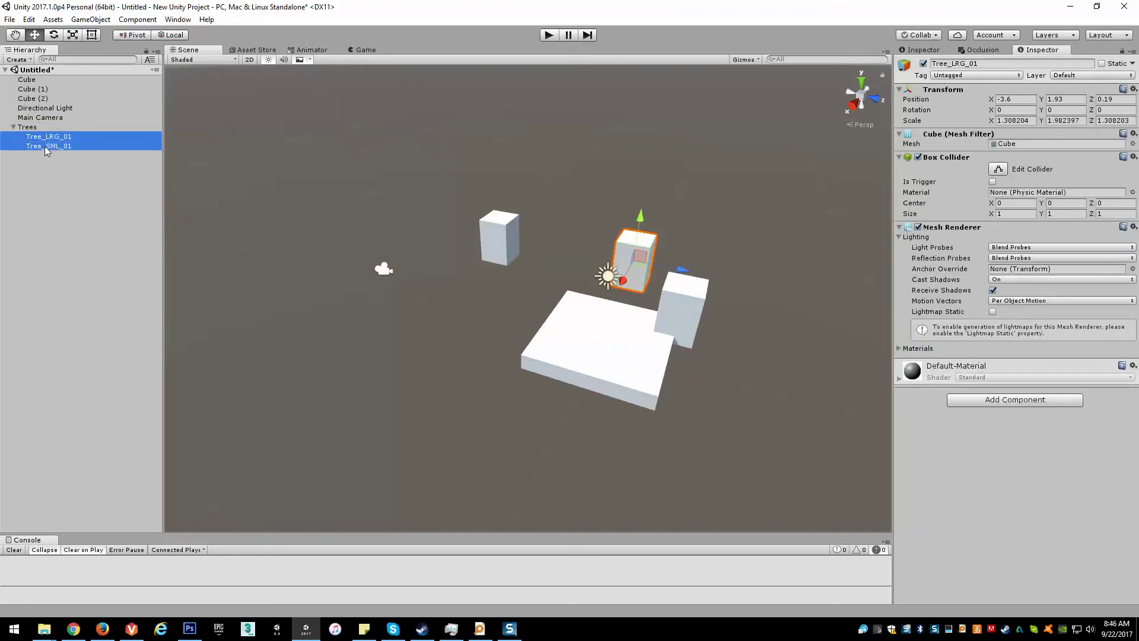
{"action": "key", "text": "ctrl+d"}
{"action": "key", "text": "ctrl+d"}
{"action": "key", "text": "ctrl+d"}
{"action": "key", "text": "ctrl+d"}
{"action": "key", "text": "ctrl+d"}
{"action": "key", "text": "ctrl+d"}
{"action": "key", "text": "ctrl+d"}
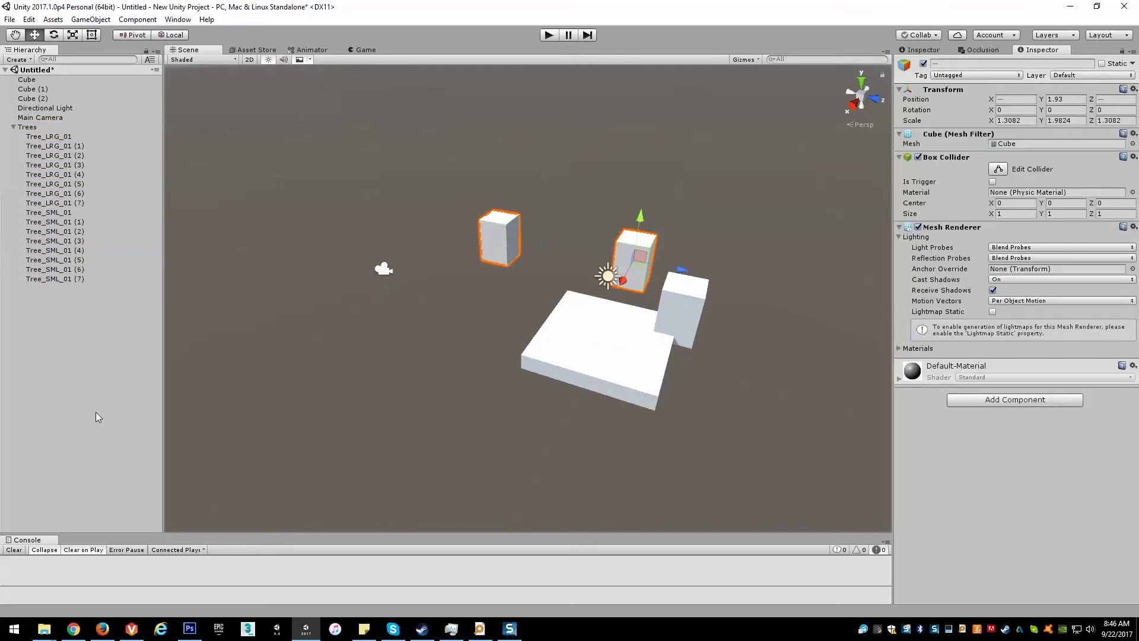
{"action": "key", "text": "ctrl+d"}
{"action": "key", "text": "ctrl+d"}
{"action": "key", "text": "ctrl+d"}
{"action": "key", "text": "ctrl+d"}
{"action": "key", "text": "ctrl+d"}
{"action": "key", "text": "ctrl+d"}
{"action": "key", "text": "ctrl+d"}
{"action": "key", "text": "ctrl+d"}
{"action": "key", "text": "ctrl+d"}
{"action": "key", "text": "ctrl+d"}
{"action": "key", "text": "ctrl+d"}
{"action": "key", "text": "ctrl+d"}
{"action": "key", "text": "ctrl+d"}
{"action": "key", "text": "ctrl+d"}
{"action": "key", "text": "ctrl+d"}
{"action": "key", "text": "ctrl+d"}
{"action": "key", "text": "ctrl+d"}
{"action": "key", "text": "ctrl+d"}
{"action": "key", "text": "ctrl+d"}
{"action": "key", "text": "ctrl+d"}
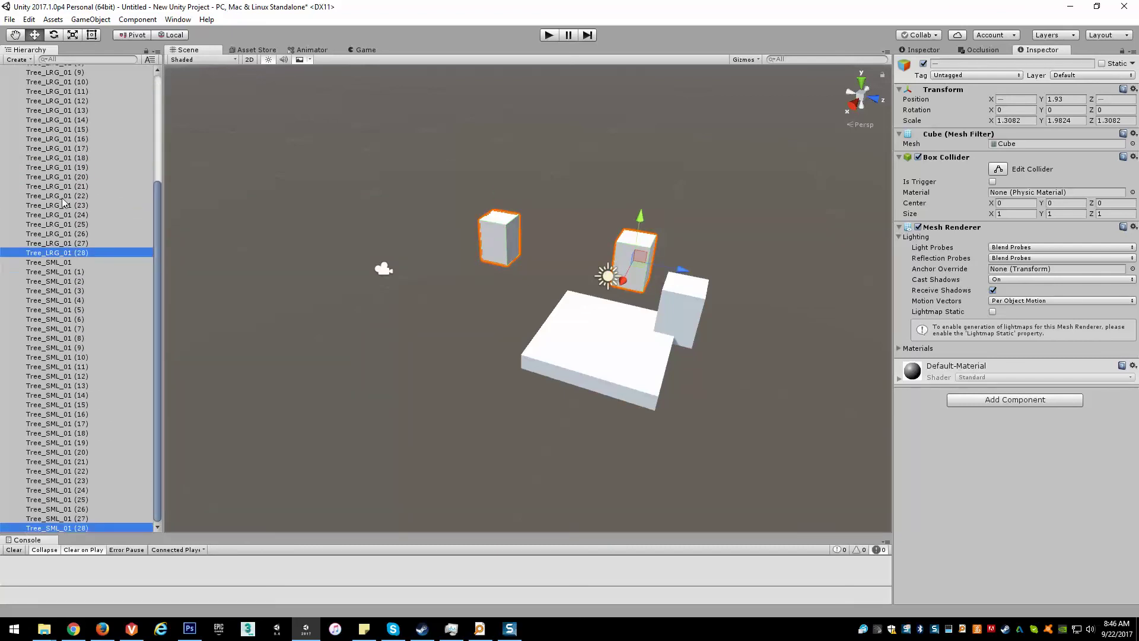
Look through the duplicated trees under Trees, collapse the group and clear the selection.
{"action": "scroll", "coordinate": [69, 234], "scroll_direction": "up", "scroll_amount": 5}
{"action": "left_click", "coordinate": [47, 146]}
{"action": "left_click", "coordinate": [54, 221]}
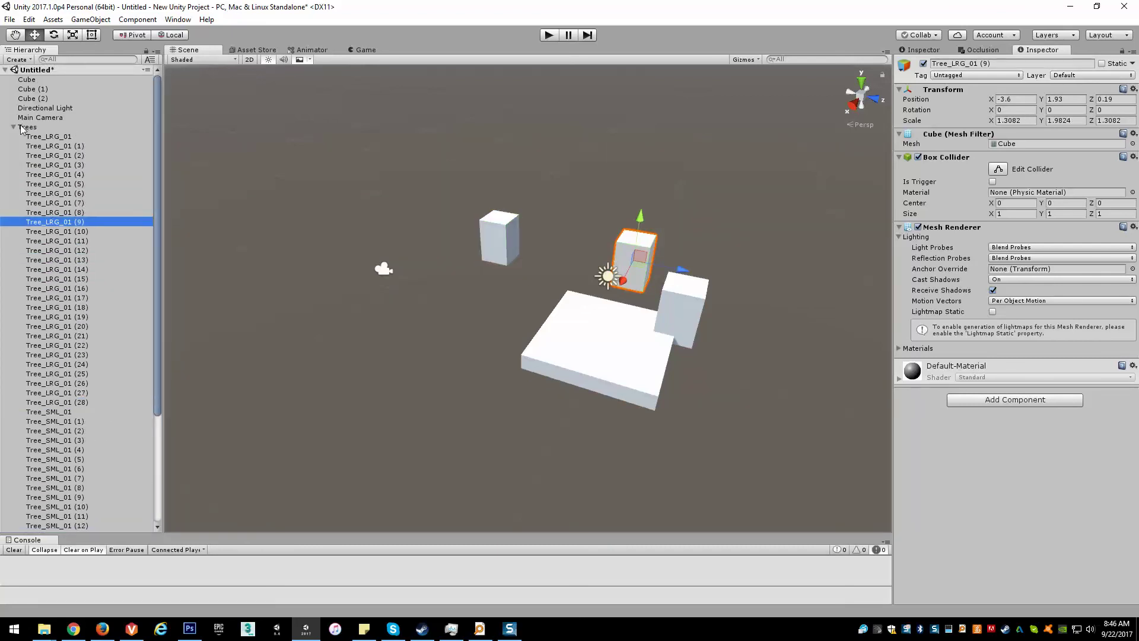
{"action": "left_click", "coordinate": [27, 127]}
{"action": "scroll", "coordinate": [40, 299], "scroll_direction": "down", "scroll_amount": 5}
{"action": "scroll", "coordinate": [41, 299], "scroll_direction": "up", "scroll_amount": 5}
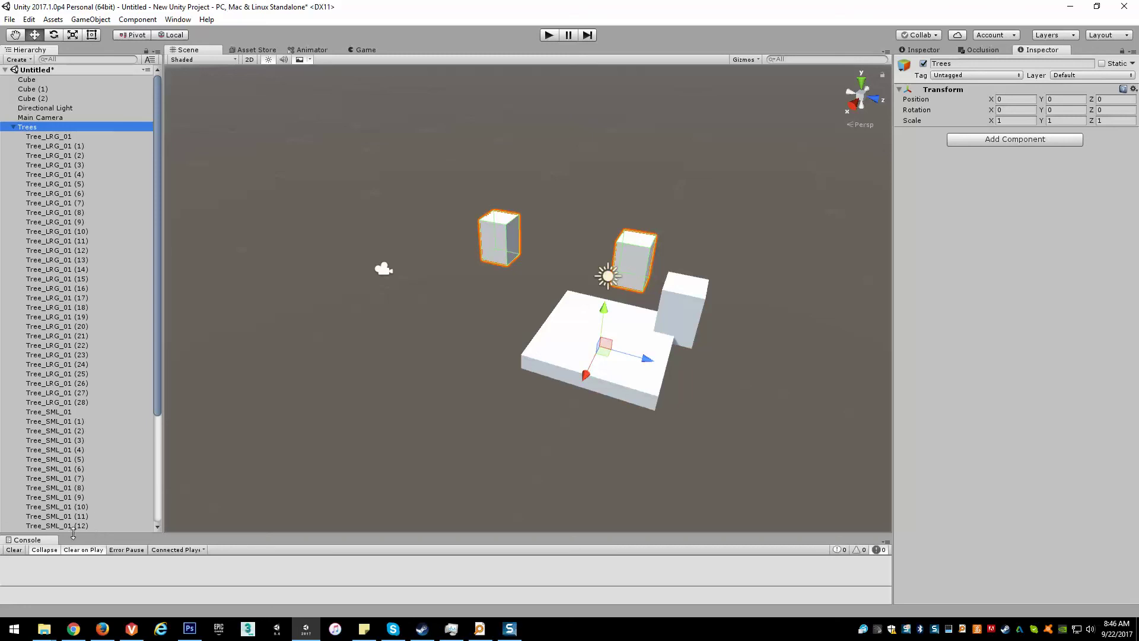
{"action": "left_click", "coordinate": [12, 127]}
{"action": "left_click", "coordinate": [101, 390]}
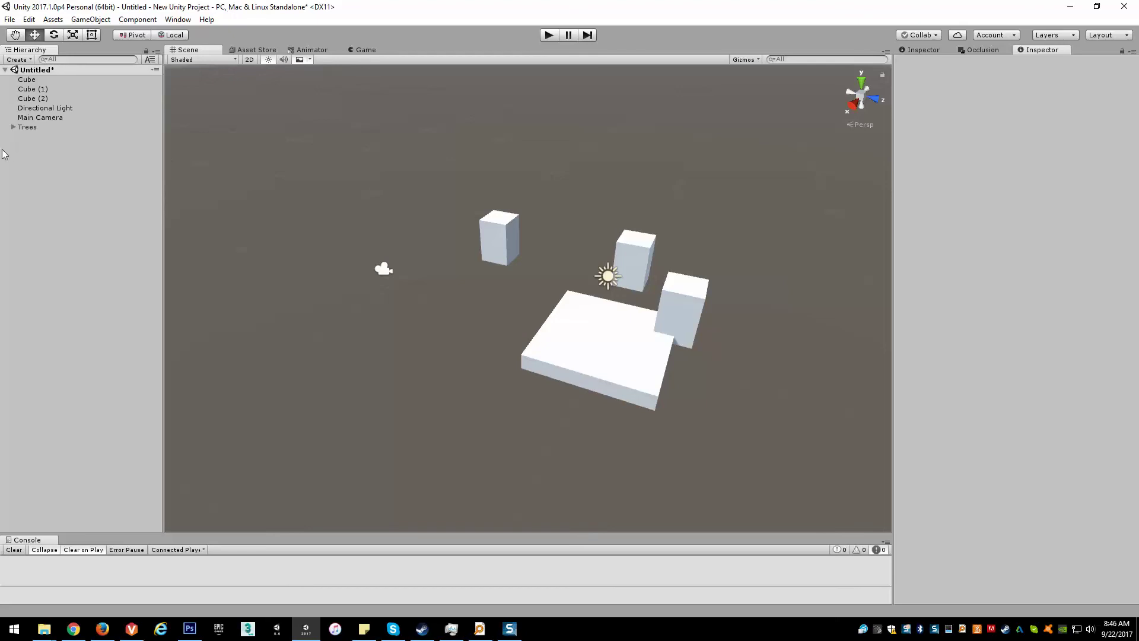
Expand and collapse the Trees group twice to compare the hierarchy's length.
{"action": "left_click", "coordinate": [13, 127]}
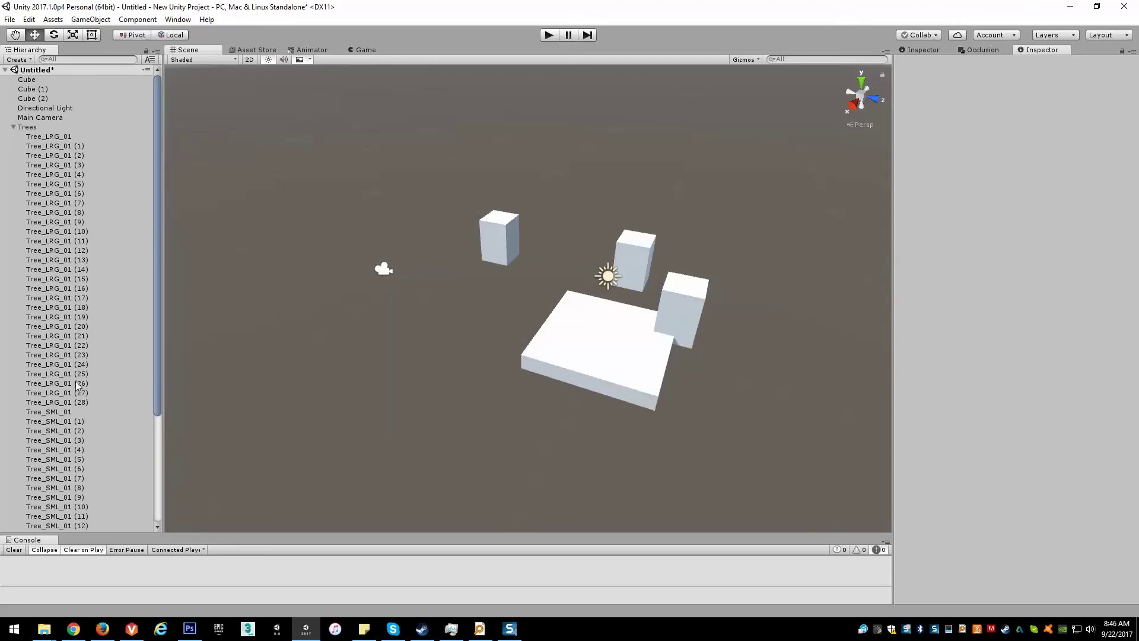
{"action": "left_click", "coordinate": [13, 127]}
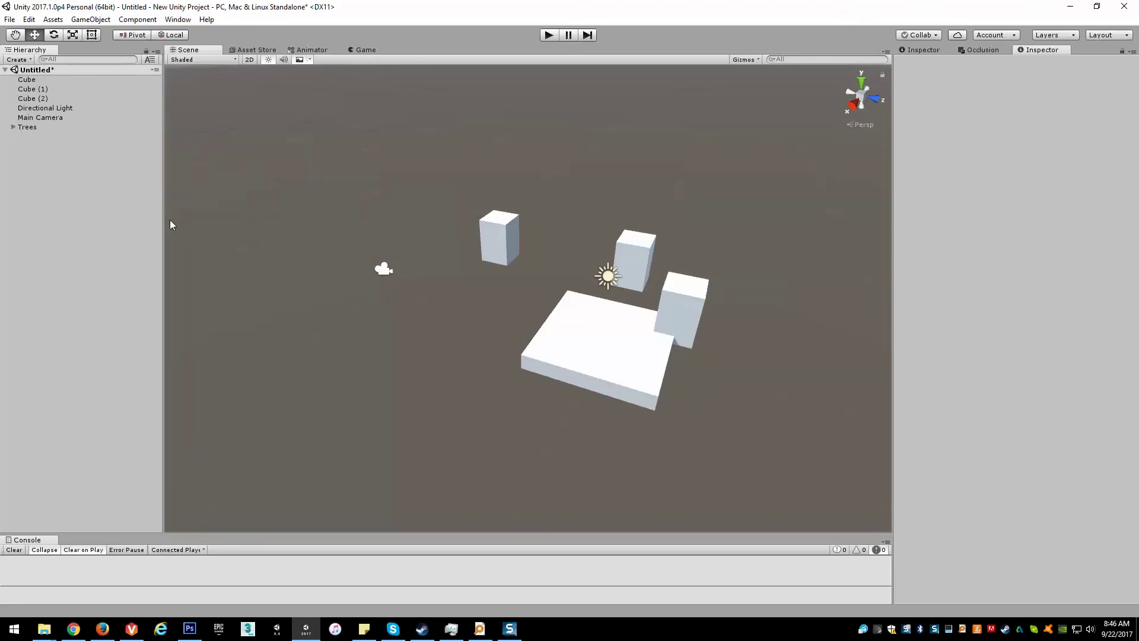
{"action": "left_click", "coordinate": [13, 127]}
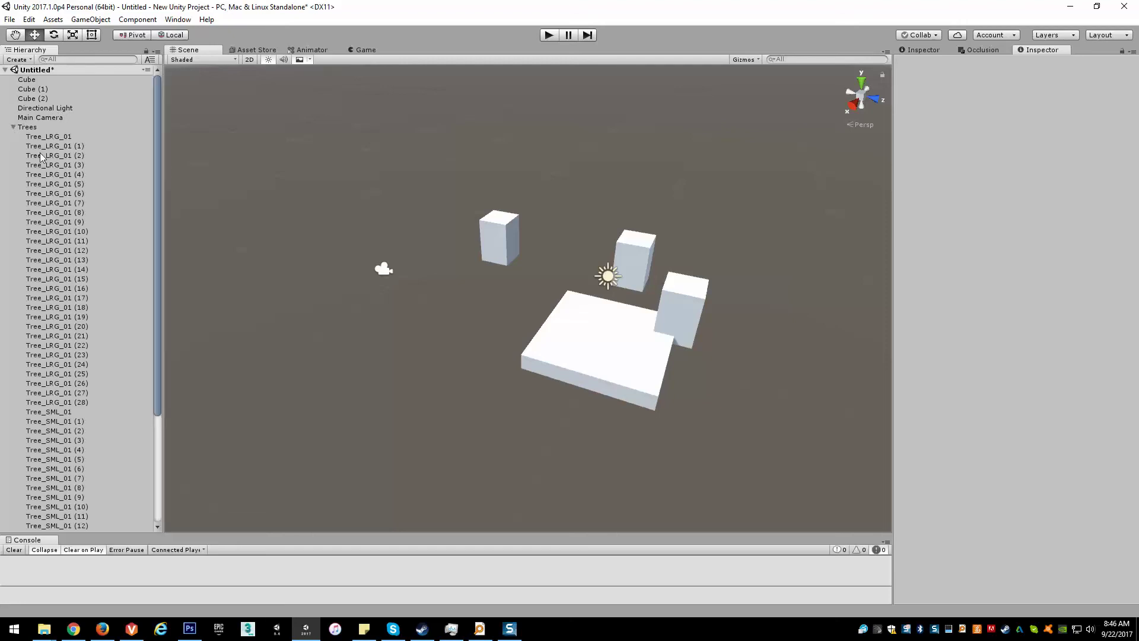
{"action": "left_click", "coordinate": [13, 127]}
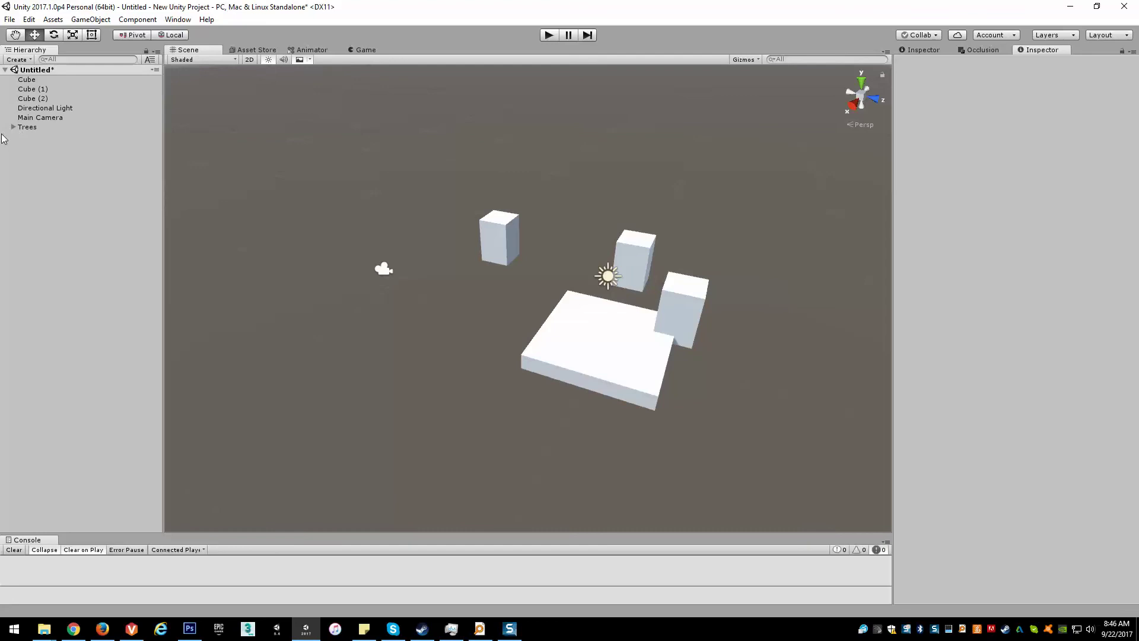
Select the Trees parent, deactivate it together with its children, and activate it again.
{"action": "left_click", "coordinate": [28, 127]}
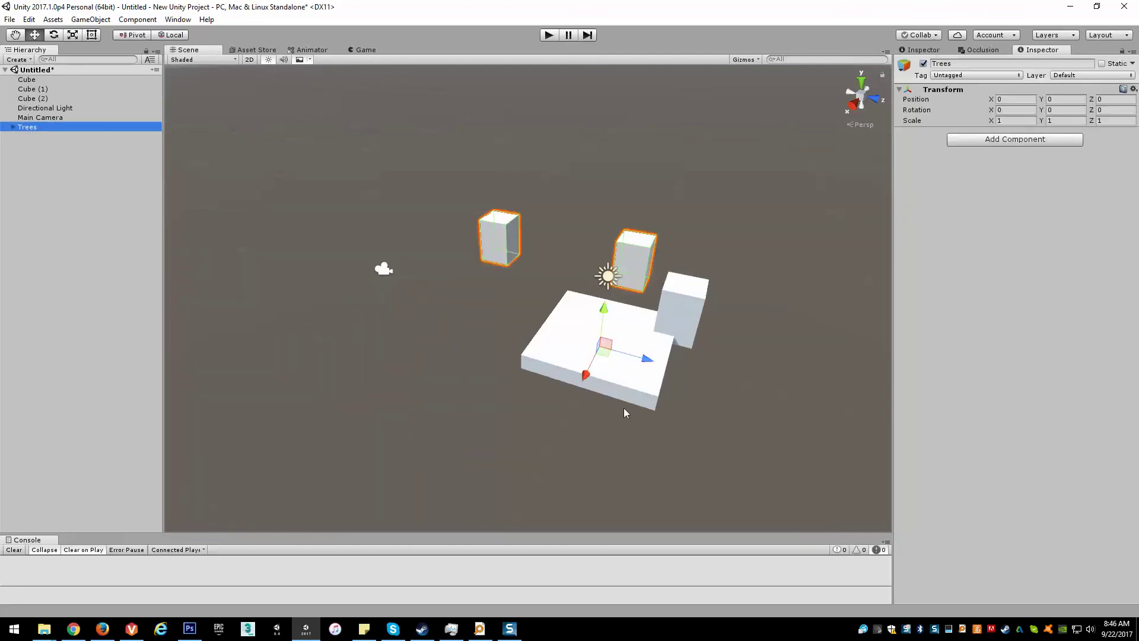
{"action": "key", "text": "w"}
{"action": "right_click_drag", "start_coordinate": [626, 413], "coordinate": [379, 231]}
{"action": "key", "text": "s"}
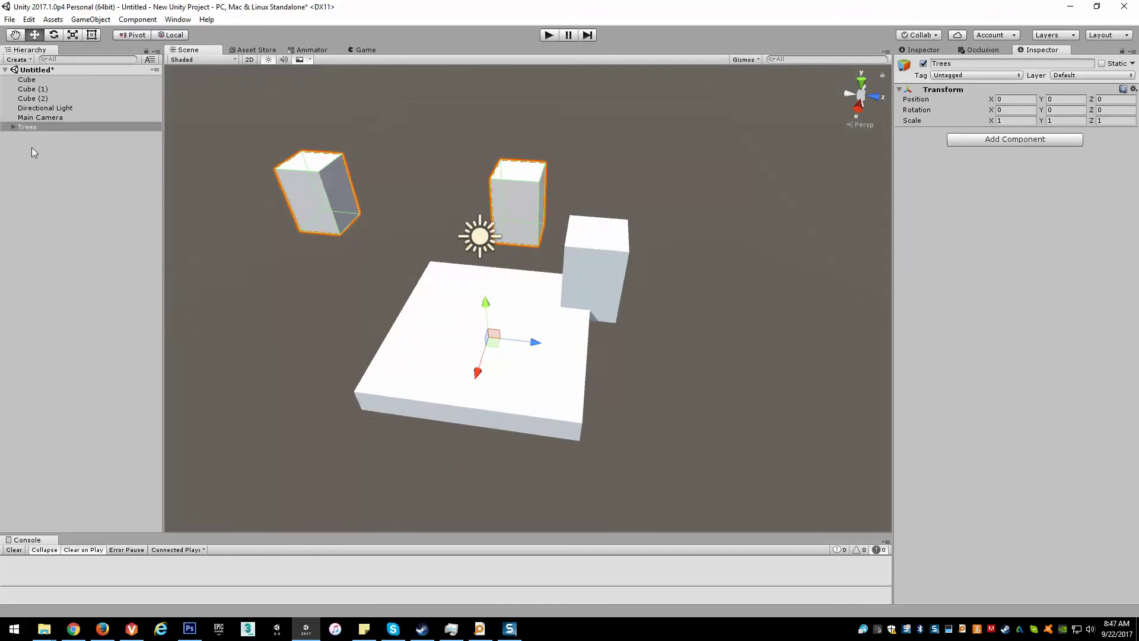
{"action": "right_click_drag", "start_coordinate": [418, 347], "coordinate": [280, 201]}
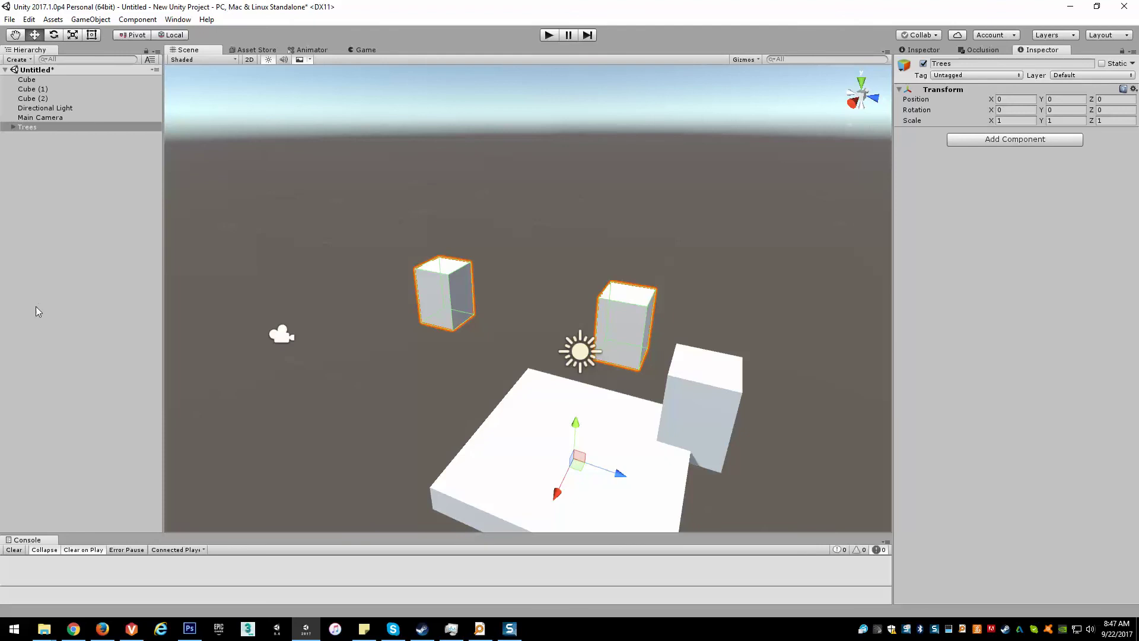
{"action": "right_click_drag", "start_coordinate": [196, 311], "coordinate": [333, 397]}
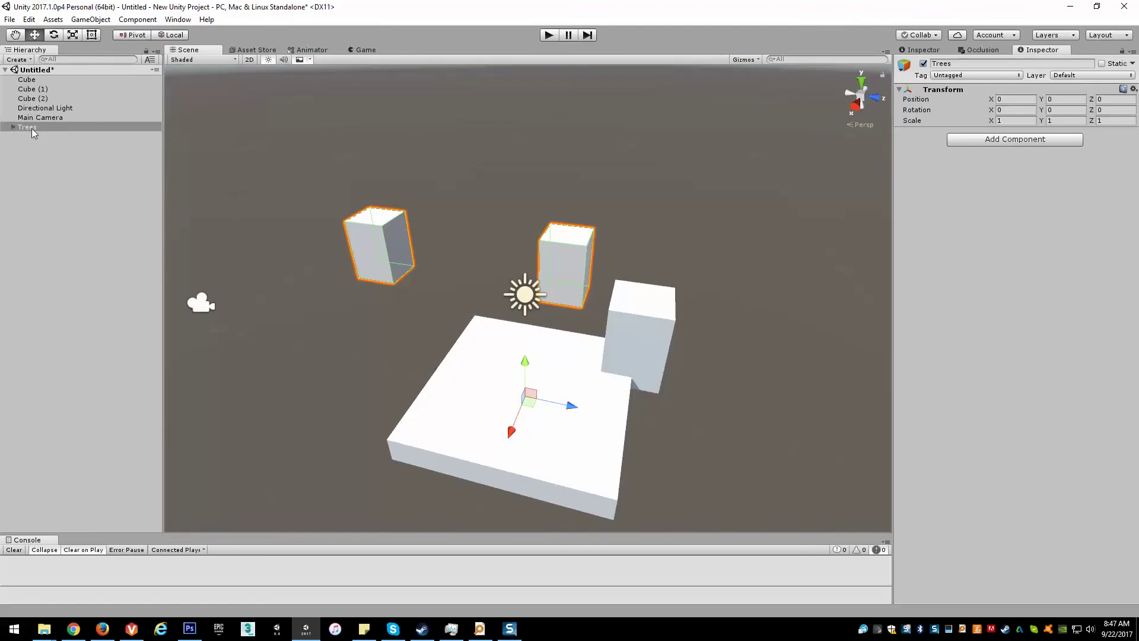
{"action": "left_click", "coordinate": [923, 64]}
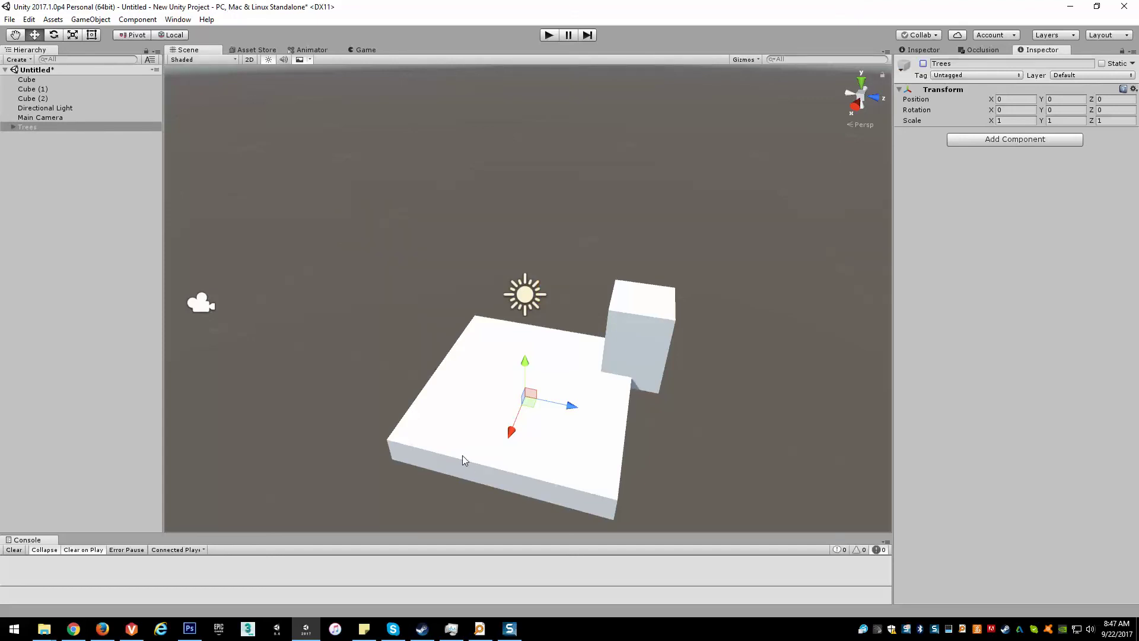
{"action": "left_click", "coordinate": [923, 64]}
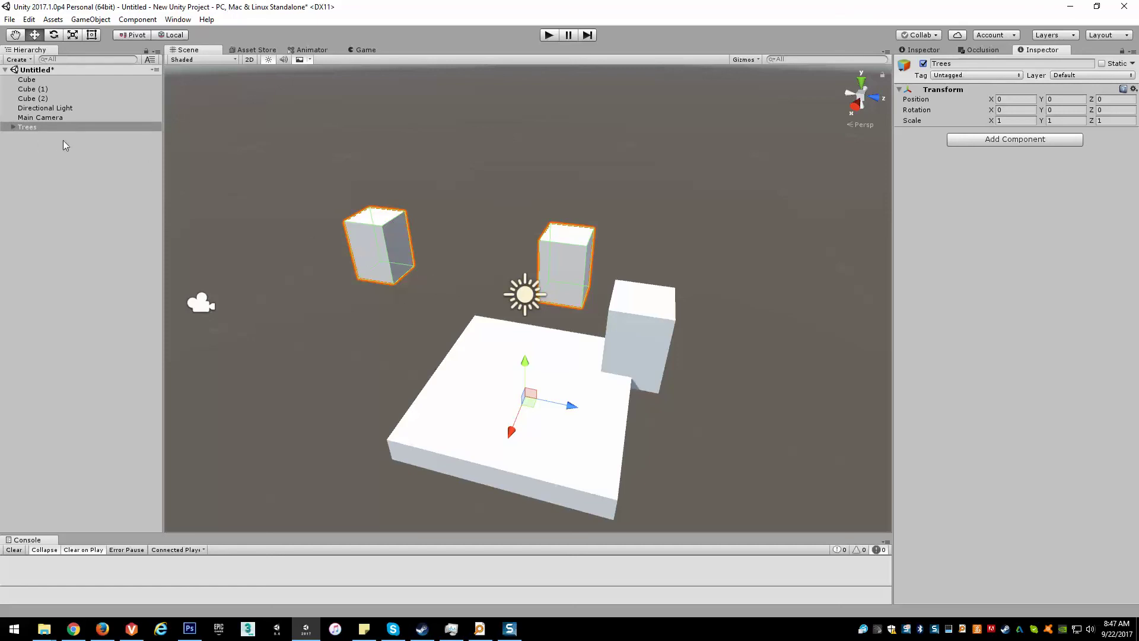
Inspect Main Camera, and reselect Trees to view its child objects in the scene.
{"action": "left_click", "coordinate": [32, 118]}
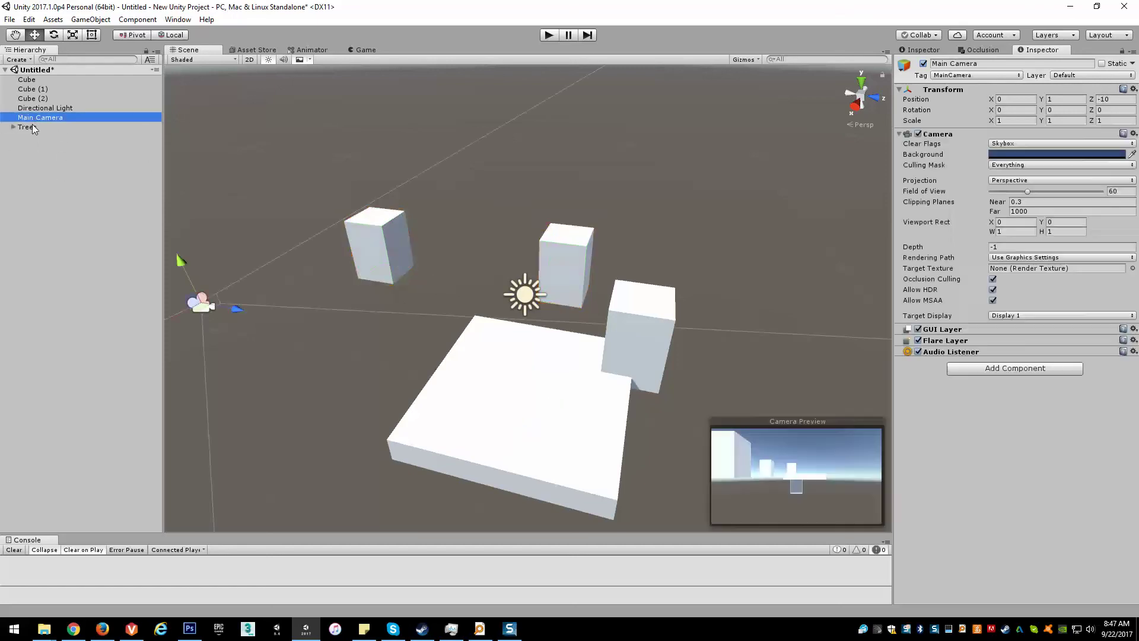
{"action": "left_click", "coordinate": [34, 127]}
{"action": "left_click_drag", "start_coordinate": [509, 166], "coordinate": [476, 161], "text": "alt"}
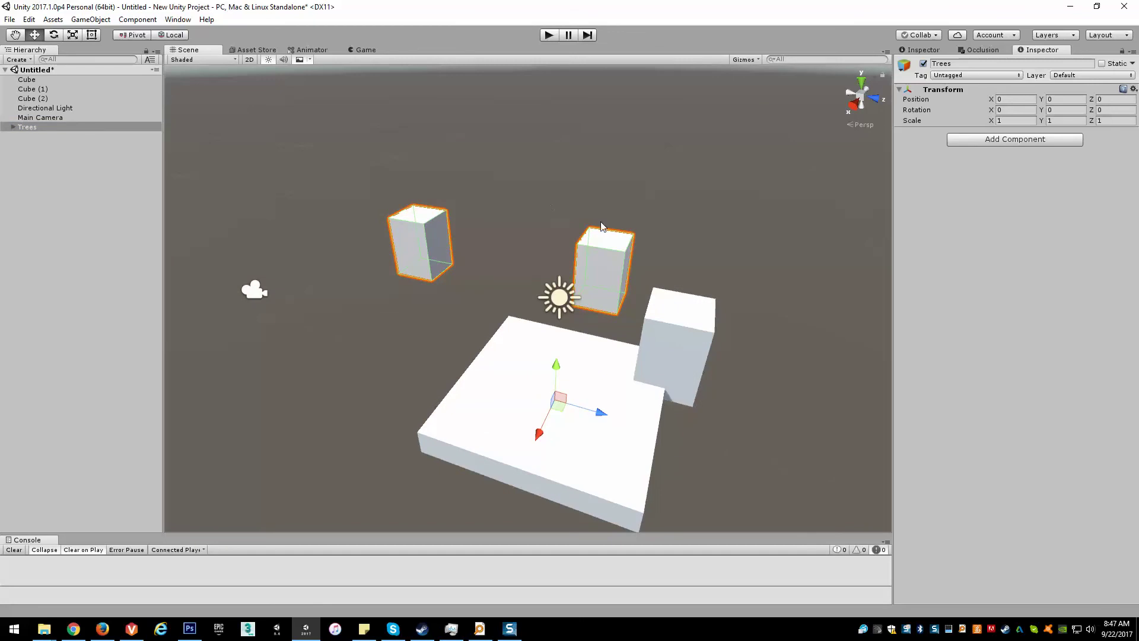
{"action": "middle_click_drag", "start_coordinate": [458, 194], "coordinate": [427, 194]}
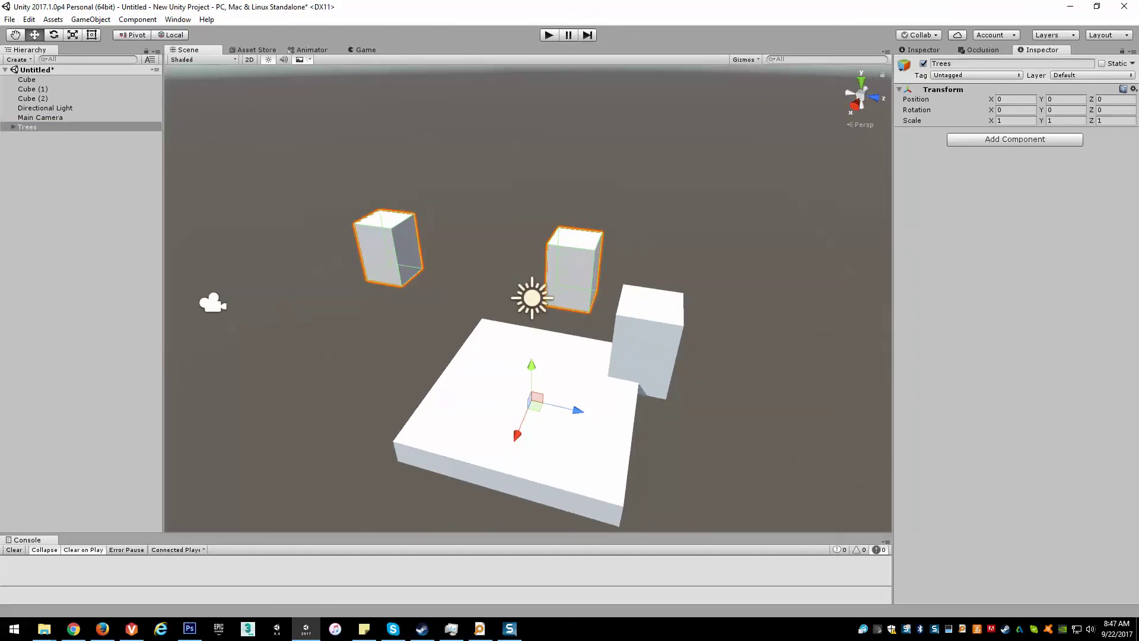